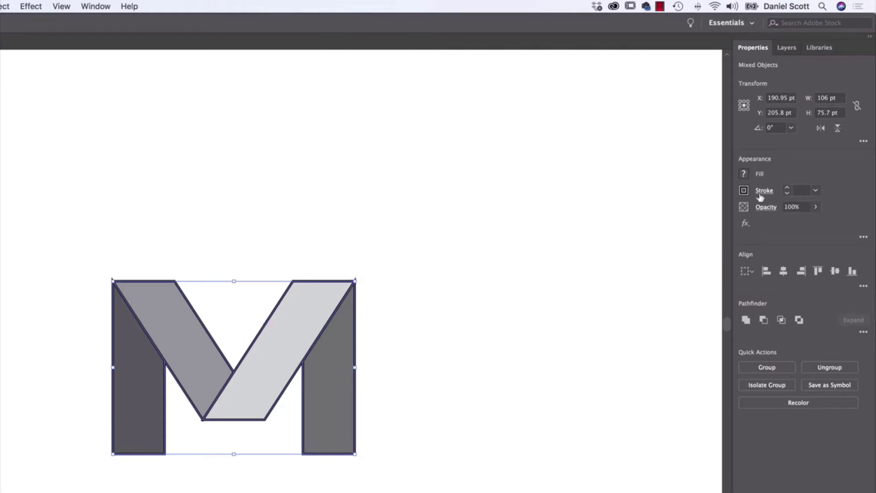
Remove the stroke from all pieces of the M logo and deselect the artwork
{"action": "left_click", "coordinate": [743, 191]}
{"action": "left_click", "coordinate": [619, 232]}
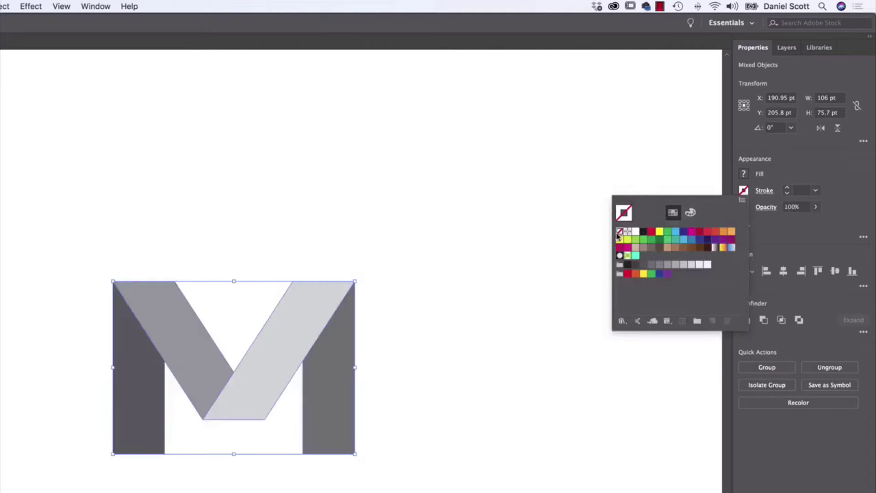
{"action": "left_click", "coordinate": [483, 367]}
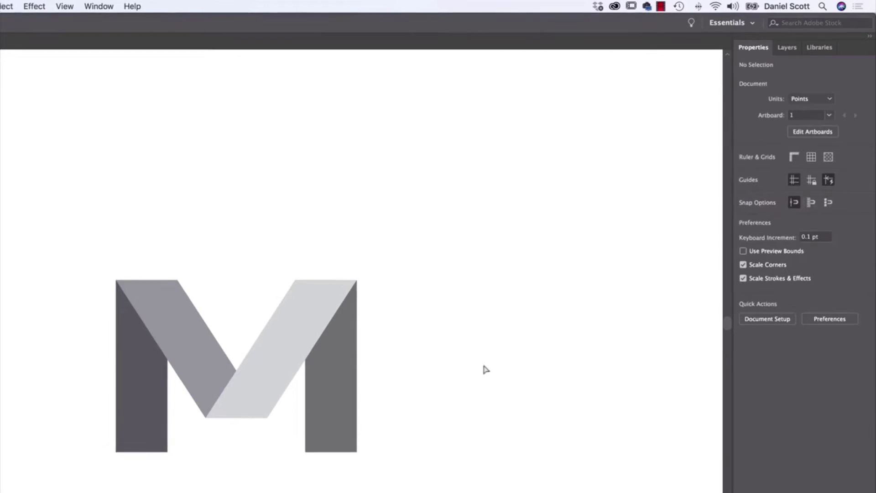
Draw a rectangle about 547 by 612 pt from the artboard's upper-left corner, covering the logo, and fill it with dark purplish grey
{"action": "key", "text": "super+minus"}
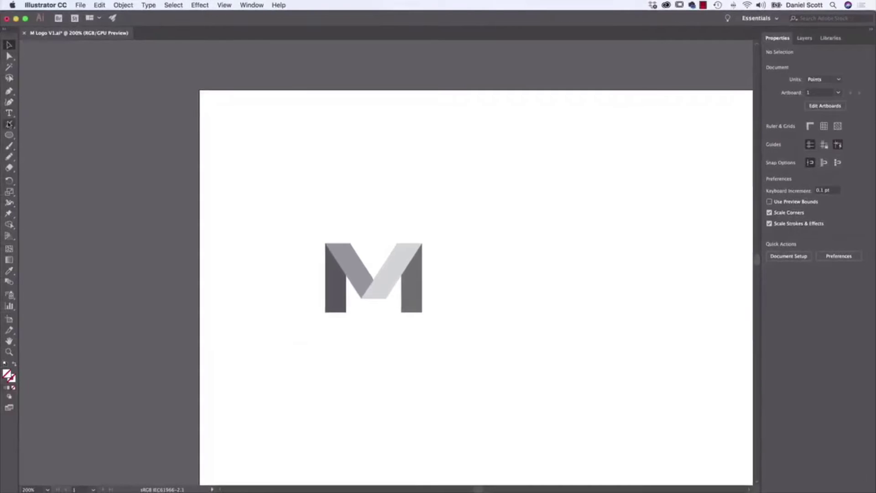
{"action": "left_click_drag", "start_coordinate": [10, 135], "coordinate": [64, 133]}
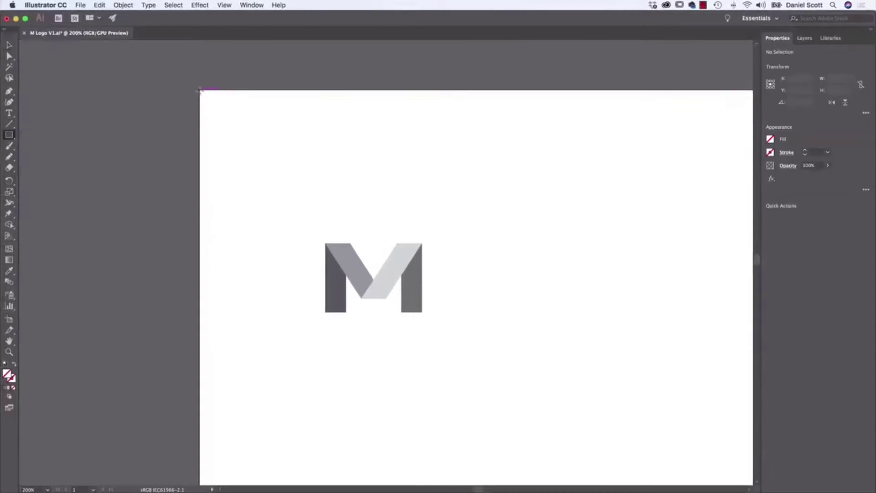
{"action": "left_click_drag", "start_coordinate": [199, 90], "coordinate": [698, 473]}
{"action": "left_click", "coordinate": [770, 139]}
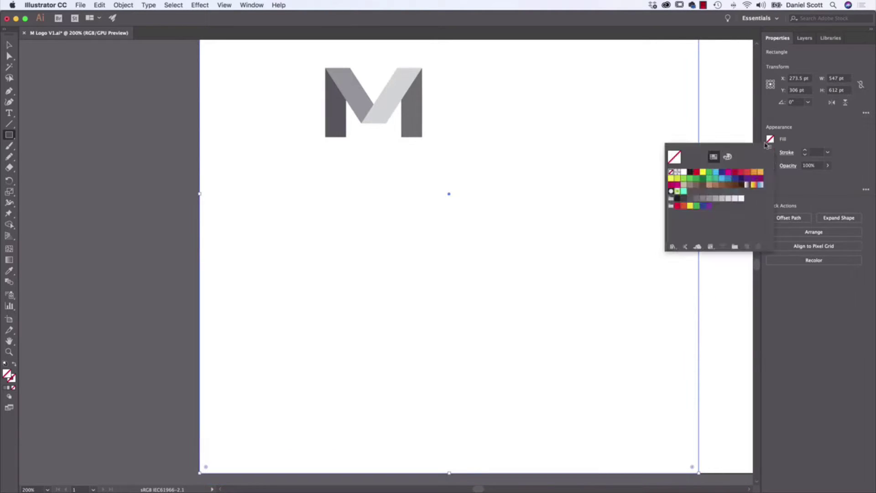
{"action": "left_click", "coordinate": [696, 199]}
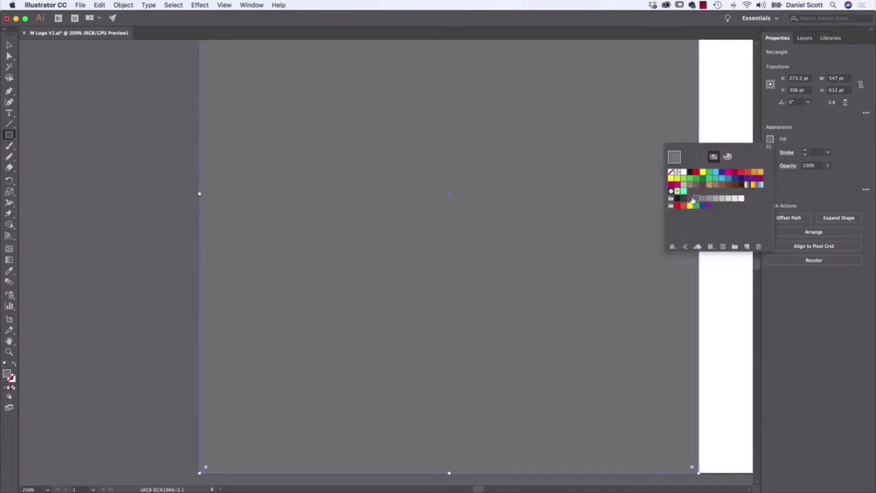
{"action": "left_click", "coordinate": [690, 198]}
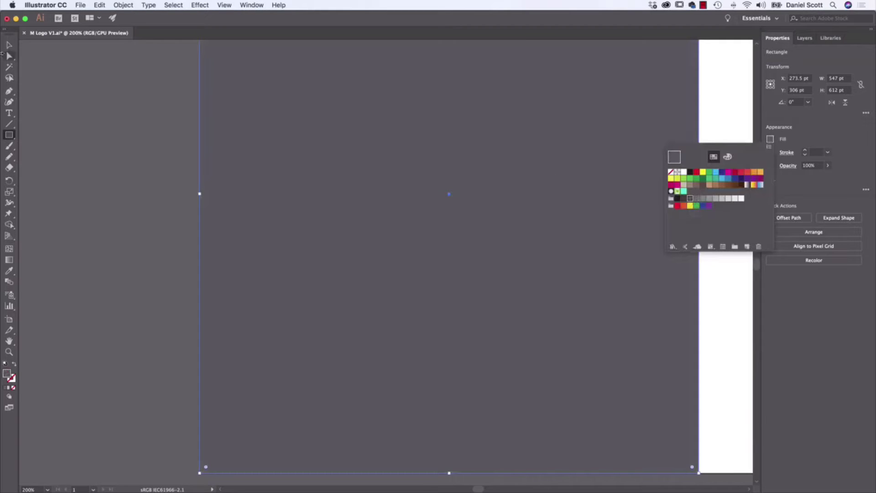
Send the dark grey rectangle to the back, behind the M logo
{"action": "left_click", "coordinate": [9, 45]}
{"action": "left_click_drag", "start_coordinate": [346, 85], "coordinate": [328, 254]}
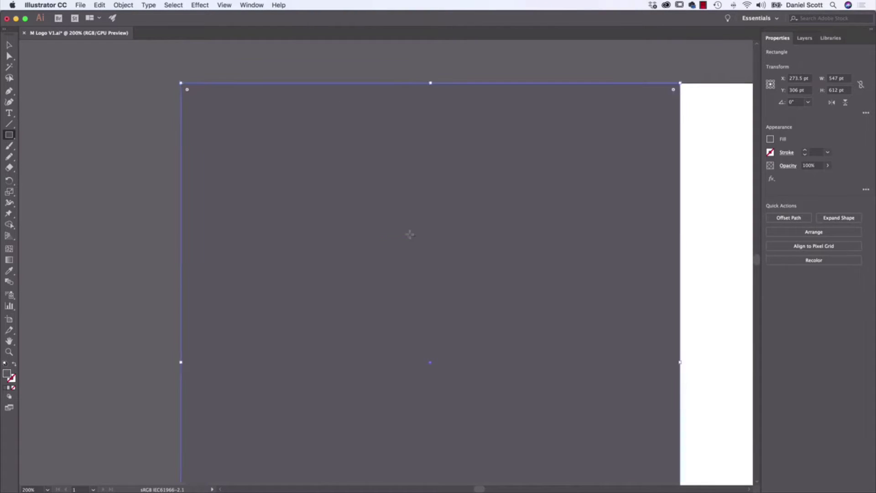
{"action": "left_click", "coordinate": [8, 45]}
{"action": "left_click", "coordinate": [814, 233]}
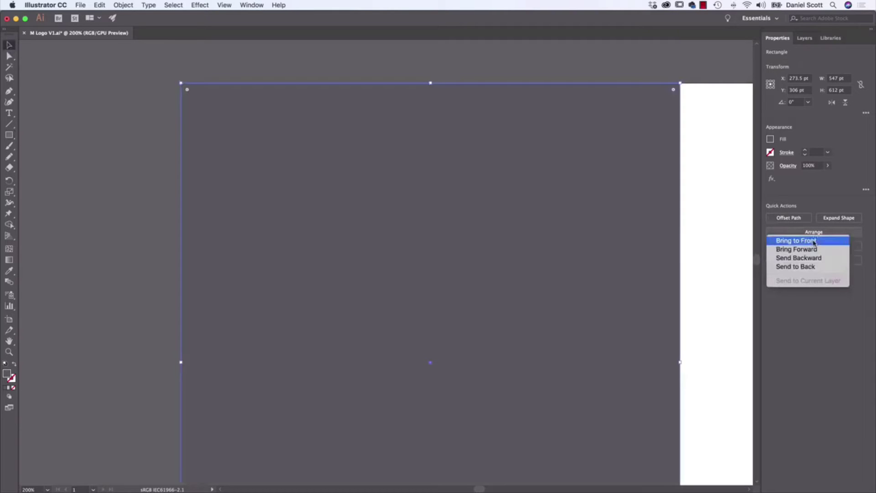
{"action": "left_click", "coordinate": [805, 267]}
Fill the left leg of the M with a grey one shade darker than the background rectangle and deselect it
{"action": "left_click", "coordinate": [317, 293]}
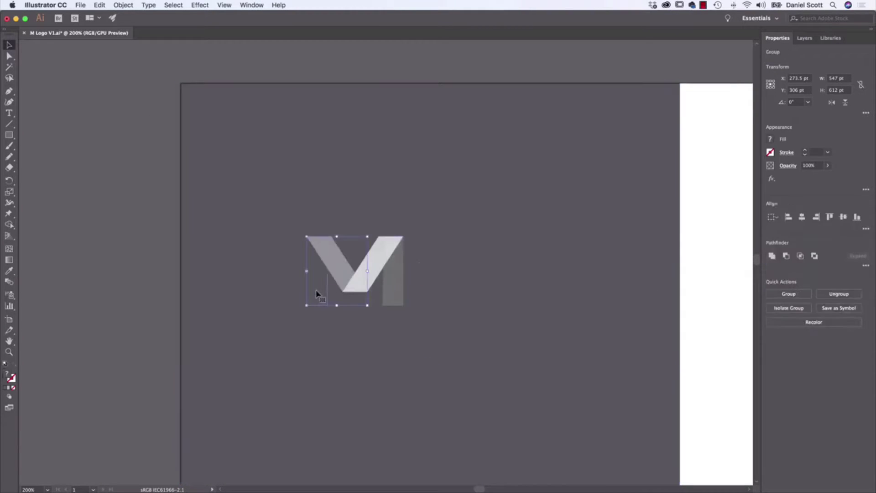
{"action": "left_click", "coordinate": [770, 140]}
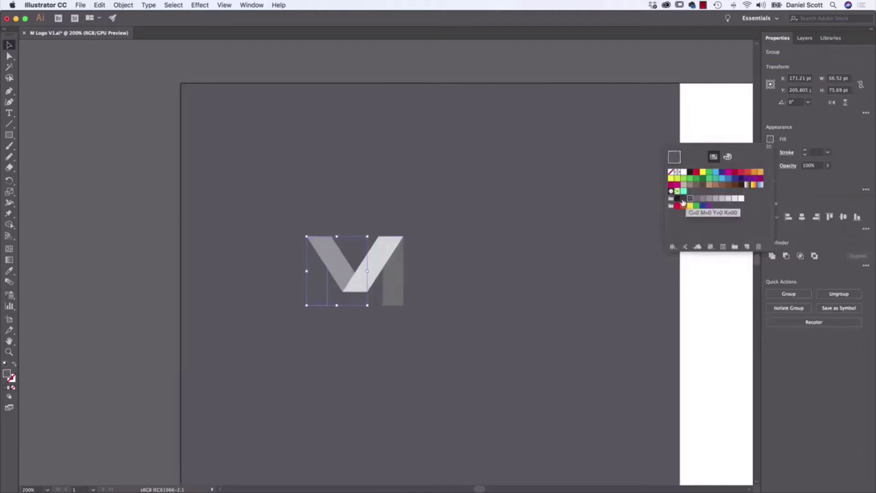
{"action": "left_click", "coordinate": [682, 203]}
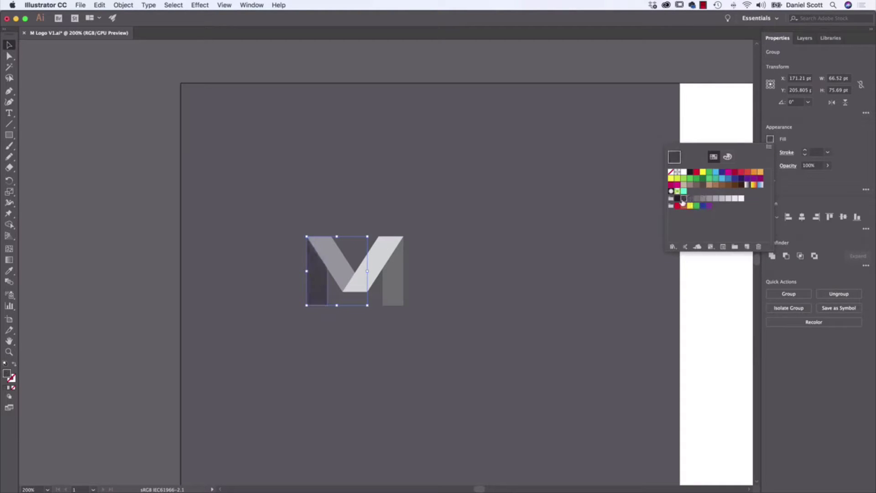
{"action": "left_click", "coordinate": [133, 307]}
{"action": "key", "text": "super+equal"}
{"action": "key", "text": "super+equal"}
{"action": "key", "text": "super+equal"}
{"action": "scroll", "coordinate": [274, 246], "scroll_direction": "left", "scroll_amount": 5}
{"action": "scroll", "coordinate": [274, 246], "scroll_direction": "down", "scroll_amount": 2}
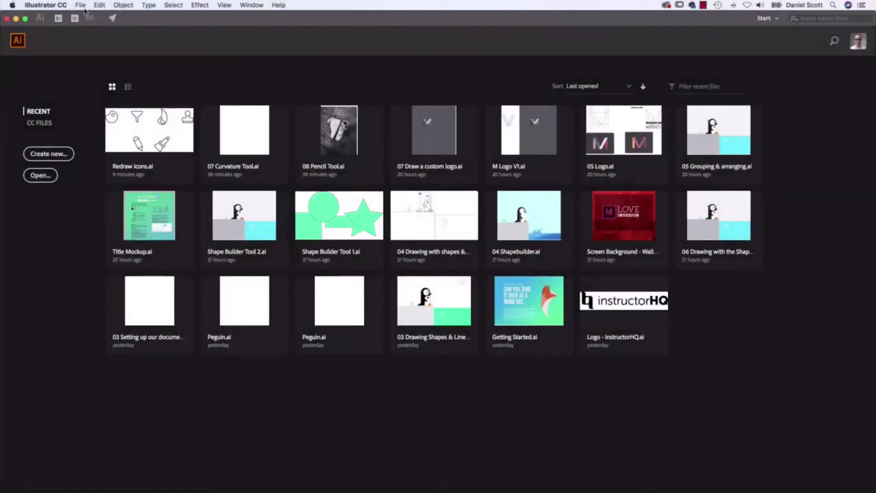
Create a landscape Letter document, 11 by 8.5 in, and fit its artboard in the window
{"action": "left_click", "coordinate": [81, 5]}
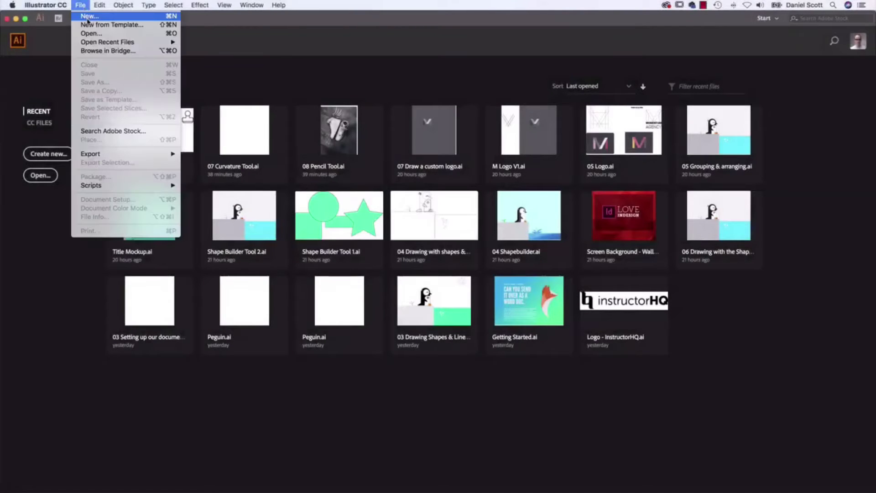
{"action": "left_click", "coordinate": [88, 17]}
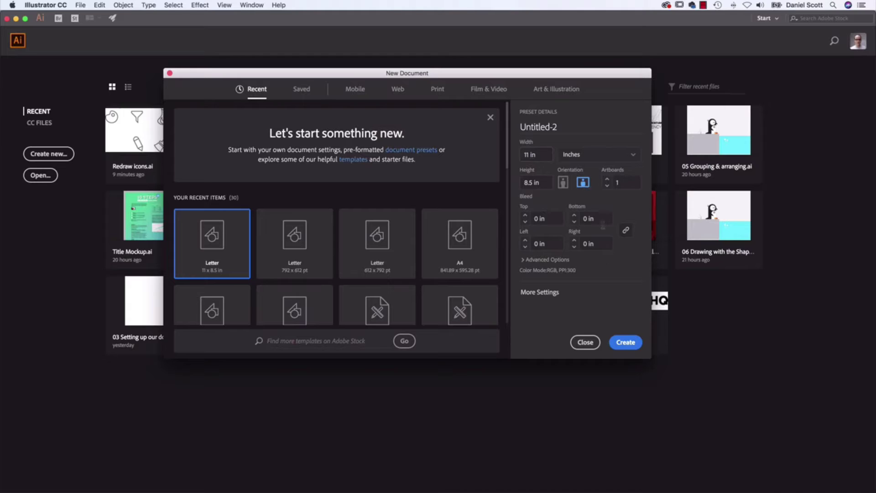
{"action": "left_click", "coordinate": [618, 343]}
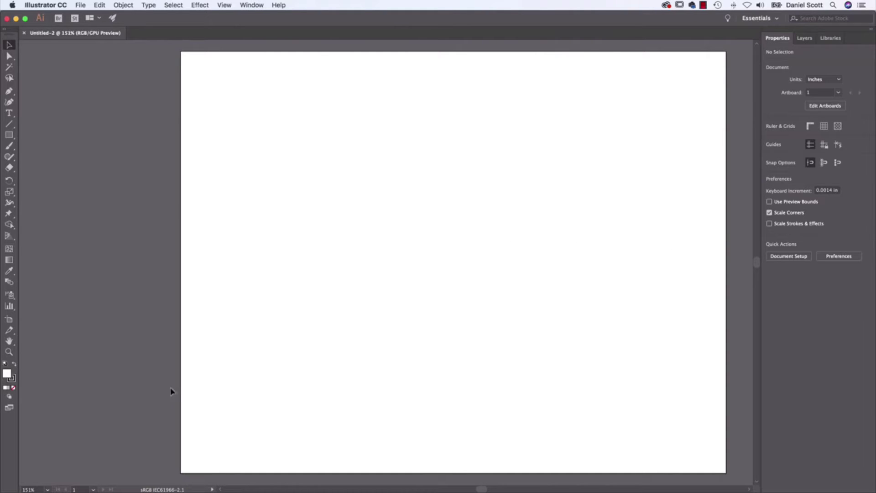
{"action": "left_click", "coordinate": [223, 4]}
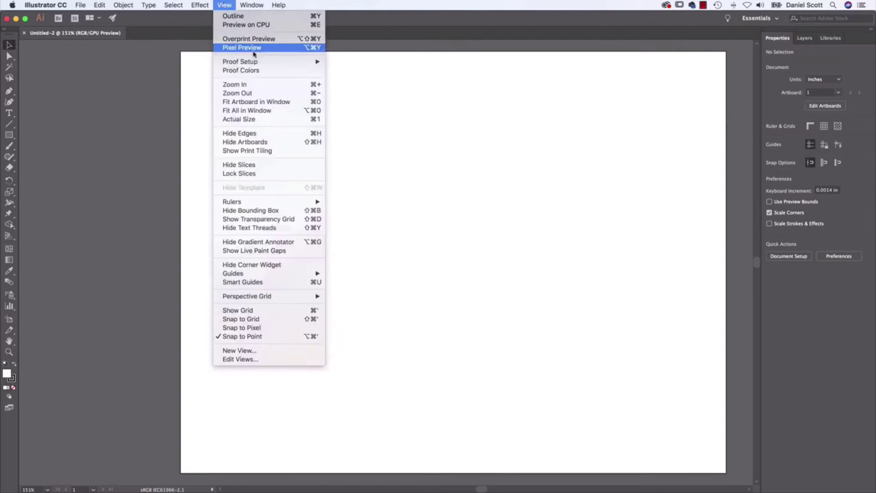
{"action": "left_click", "coordinate": [245, 103]}
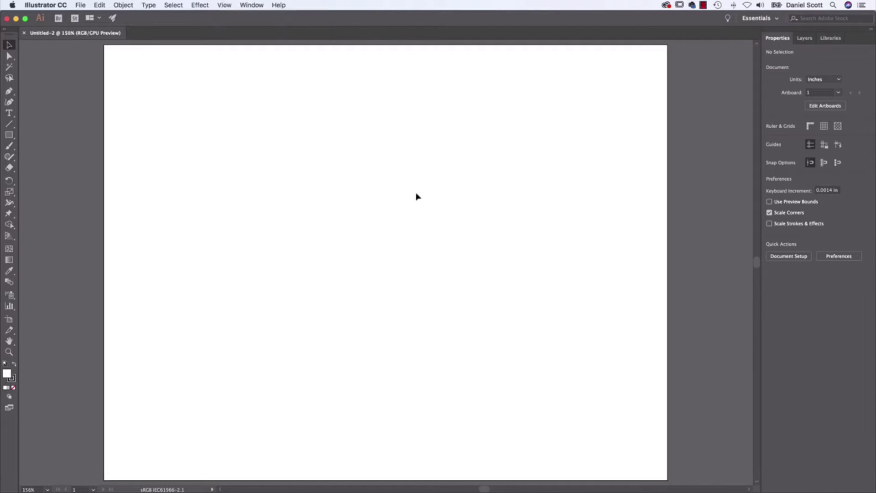
Place Redraw Icons.png in the document as a template
{"action": "left_click", "coordinate": [81, 4]}
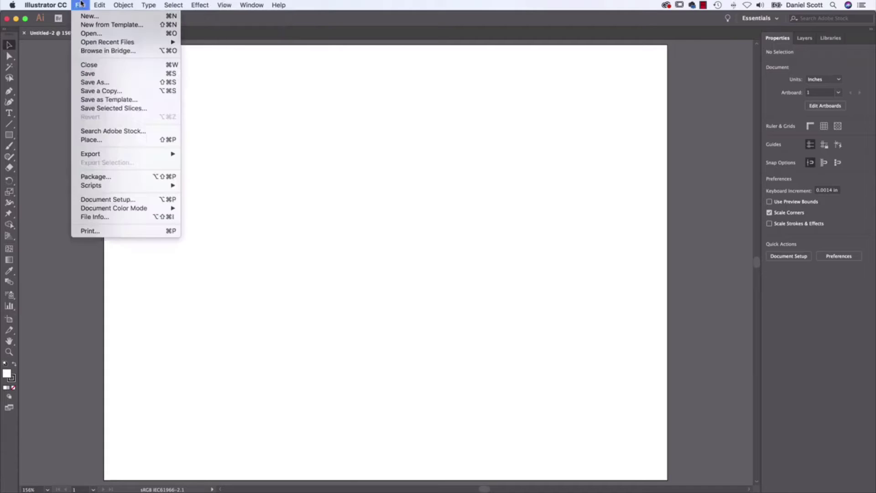
{"action": "left_click", "coordinate": [104, 143]}
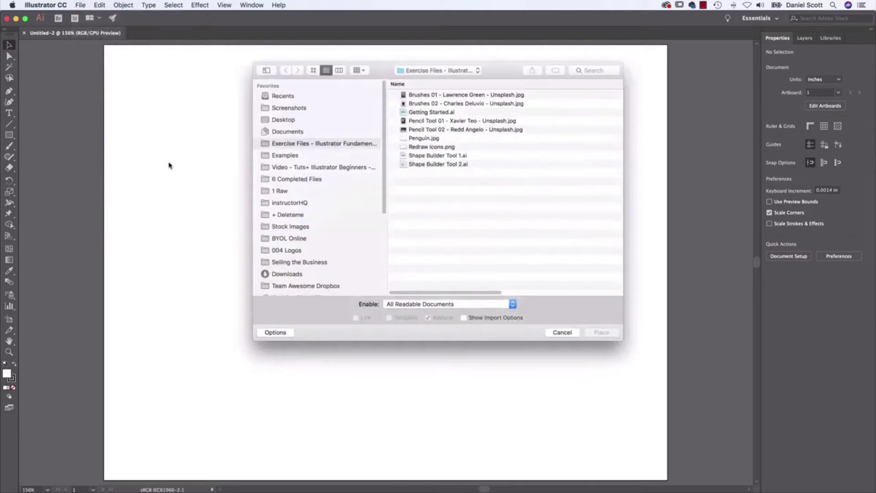
{"action": "left_click", "coordinate": [439, 148]}
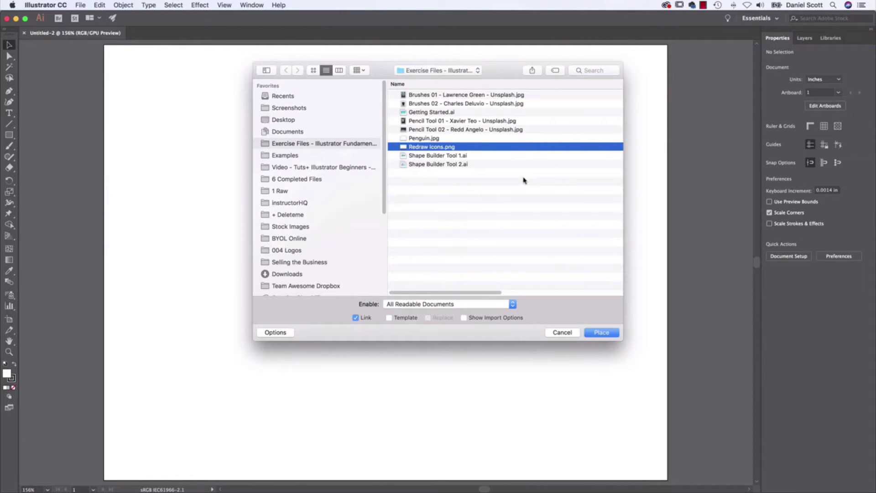
{"action": "left_click", "coordinate": [389, 319]}
{"action": "left_click", "coordinate": [601, 333]}
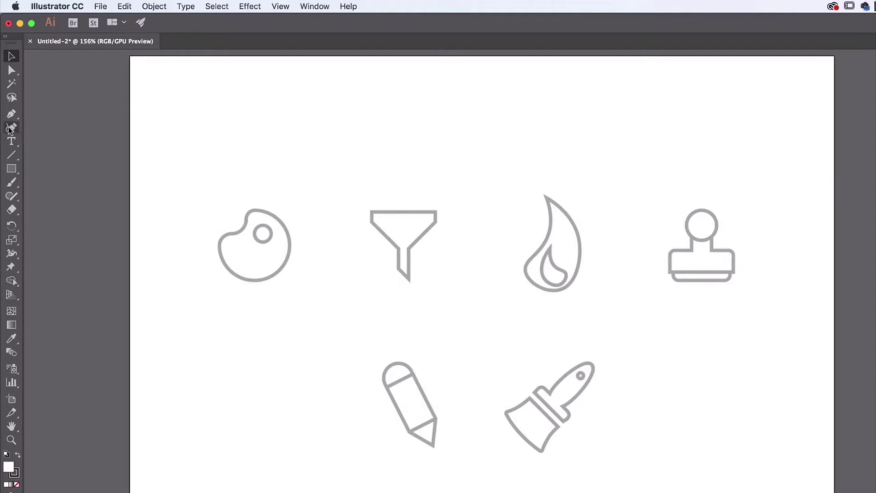
Start a path with the Curvature tool at the top of the circular hole in the palette icon
{"action": "left_click", "coordinate": [10, 128]}
{"action": "key", "text": "super+equal"}
{"action": "key", "text": "super+equal"}
{"action": "key", "text": "super+equal"}
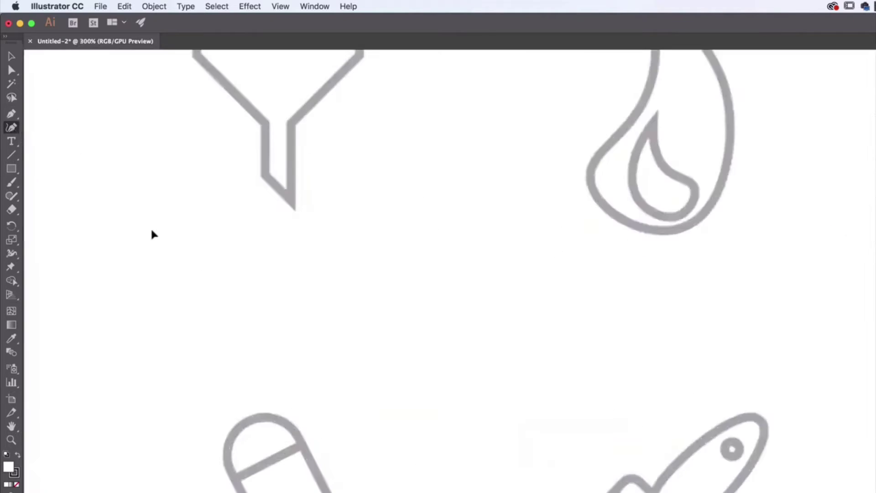
{"action": "scroll", "coordinate": [145, 226], "scroll_direction": "left", "scroll_amount": 10}
{"action": "scroll", "coordinate": [740, 362], "scroll_direction": "right", "scroll_amount": 5}
{"action": "scroll", "coordinate": [741, 362], "scroll_direction": "down", "scroll_amount": 3}
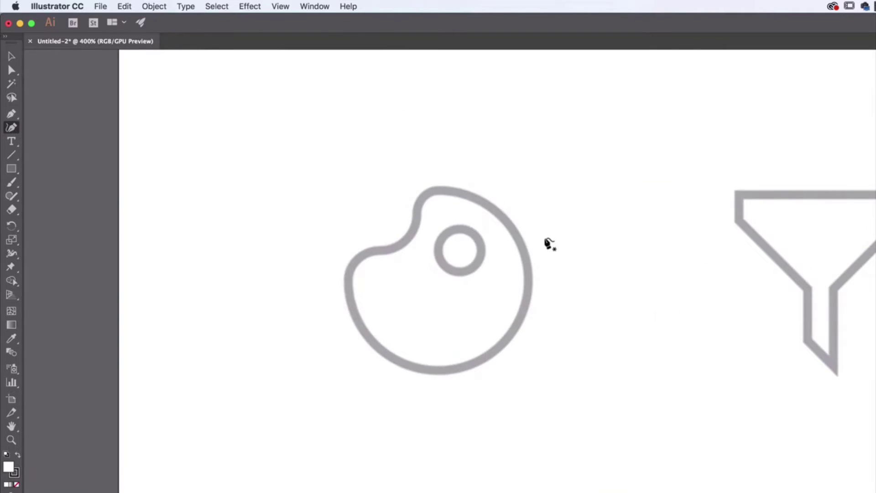
{"action": "key", "text": "super+equal"}
{"action": "left_click_drag", "start_coordinate": [544, 235], "coordinate": [589, 323]}
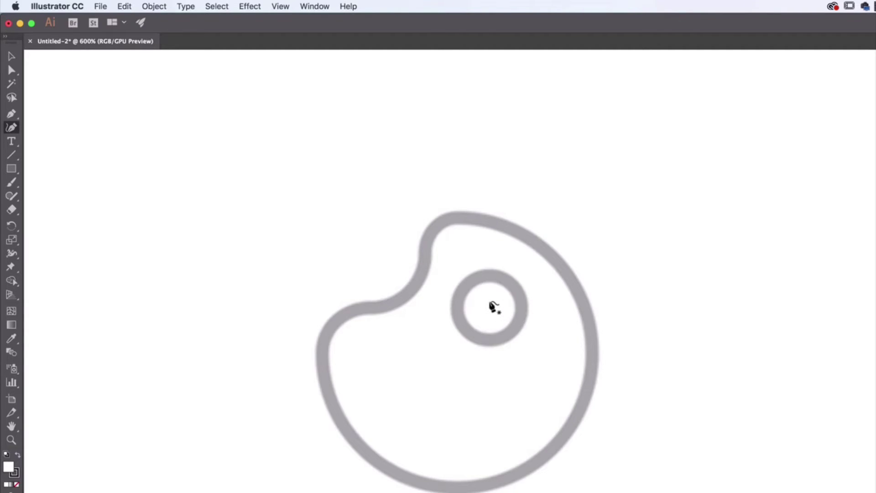
{"action": "left_click", "coordinate": [489, 276]}
{"action": "left_click", "coordinate": [522, 306]}
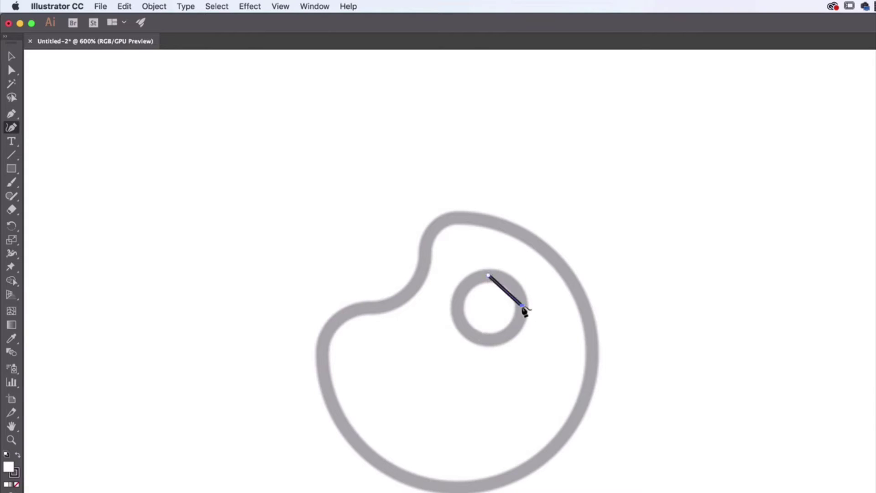
{"action": "left_click", "coordinate": [490, 338]}
{"action": "key", "text": "super+z"}
{"action": "key", "text": "super+z"}
Trace the palette's hole with curved points at its right, lower and left sides and close the path into a circle
{"action": "left_click", "coordinate": [521, 303]}
{"action": "left_click", "coordinate": [489, 340]}
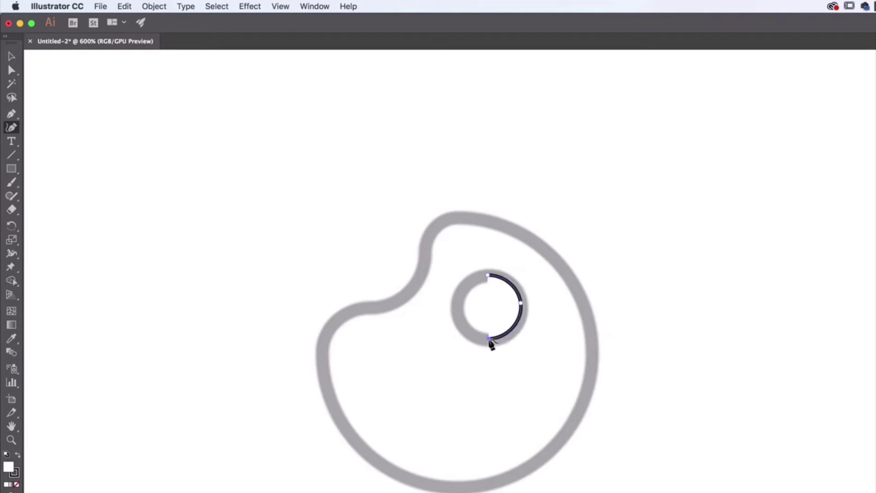
{"action": "left_click", "coordinate": [456, 306]}
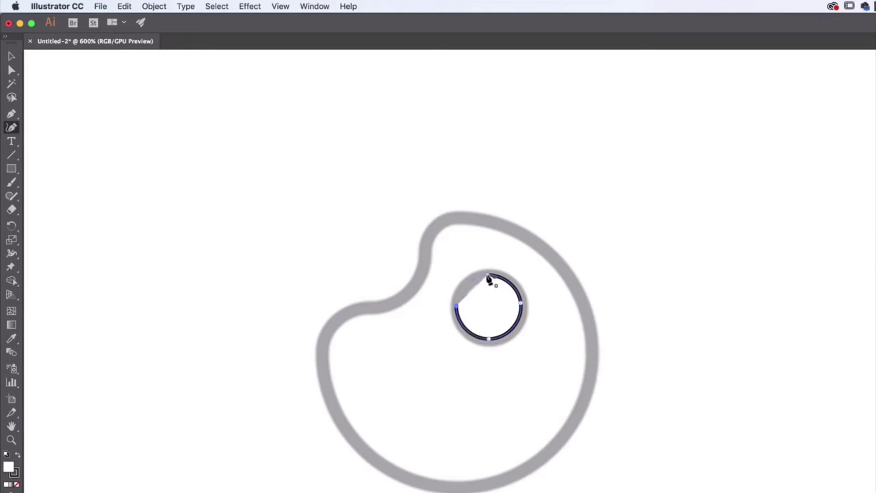
{"action": "left_click", "coordinate": [488, 276]}
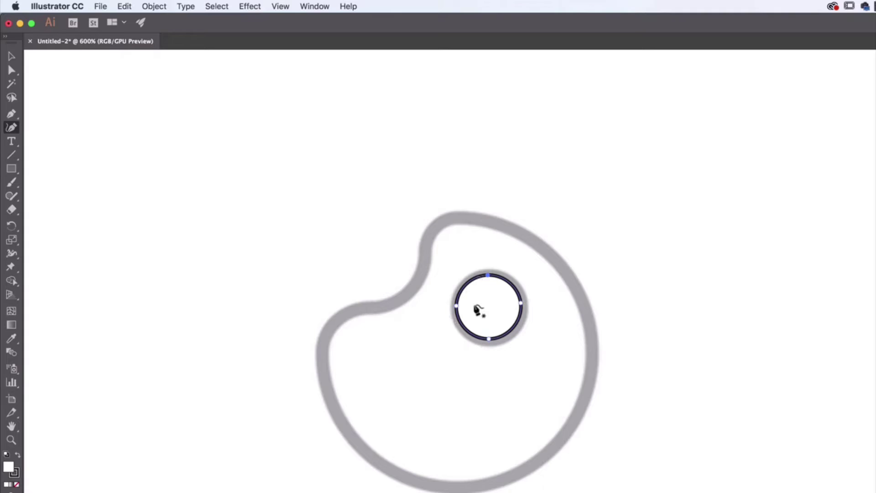
Set the traced circle's fill to none so only its outline is drawn
{"action": "left_click", "coordinate": [743, 174]}
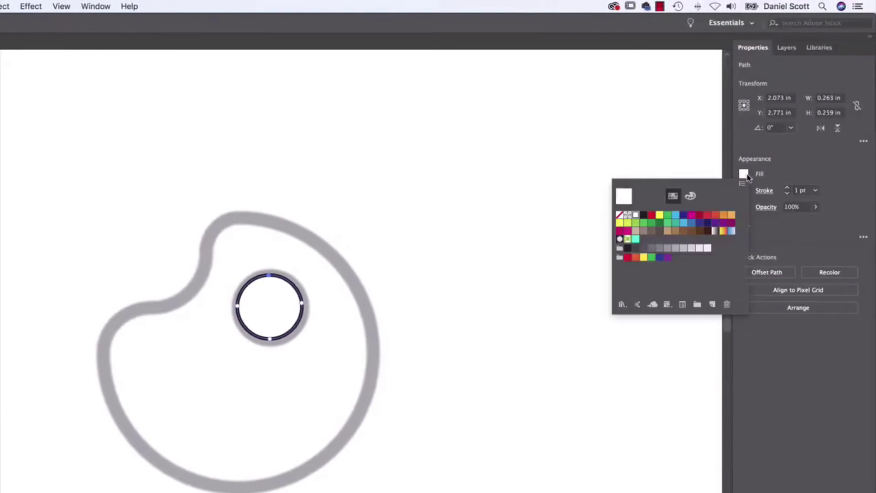
{"action": "left_click", "coordinate": [619, 215]}
{"action": "left_click", "coordinate": [802, 163]}
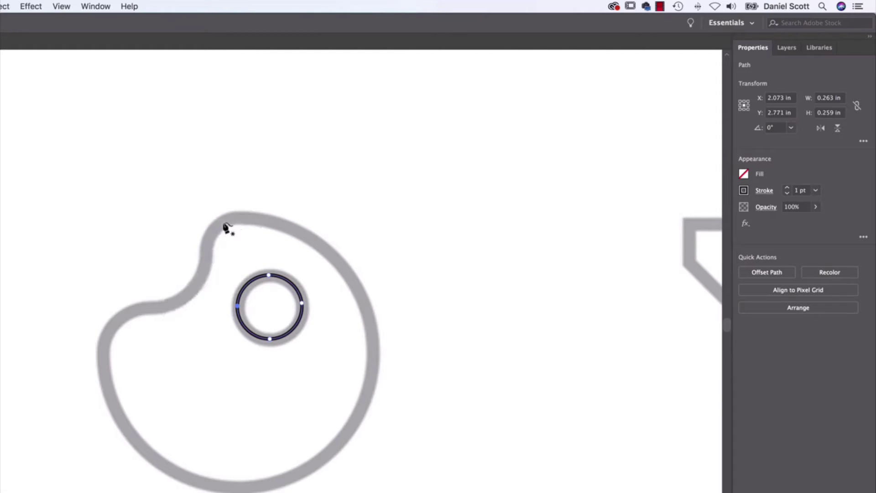
Trace the palette's outer outline with curved points around the template shape and close the path at its starting notch
{"action": "left_click", "coordinate": [188, 289]}
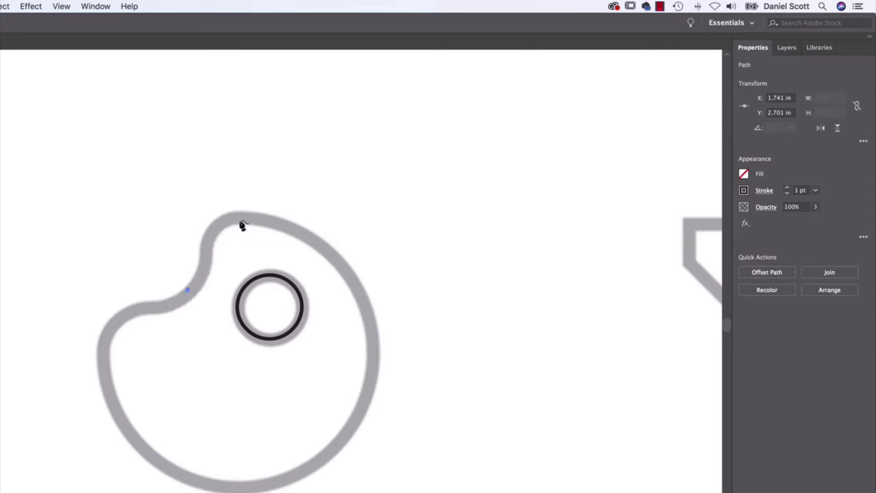
{"action": "left_click", "coordinate": [221, 224]}
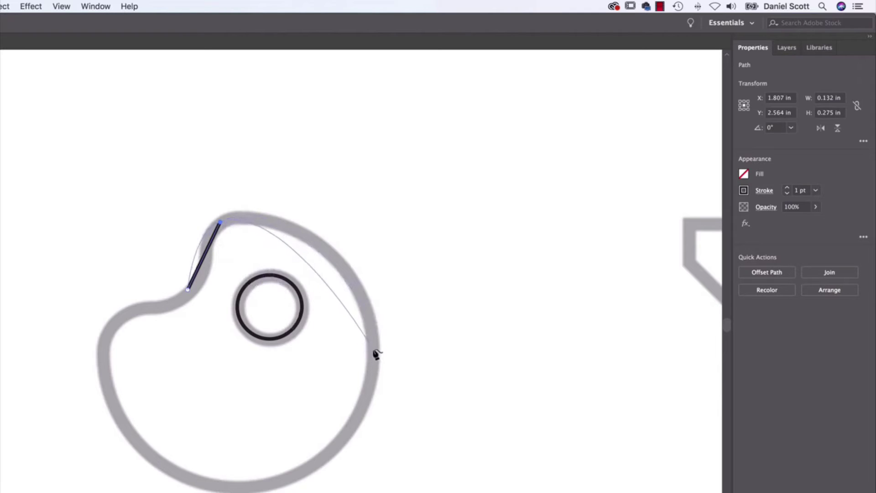
{"action": "left_click", "coordinate": [374, 347]}
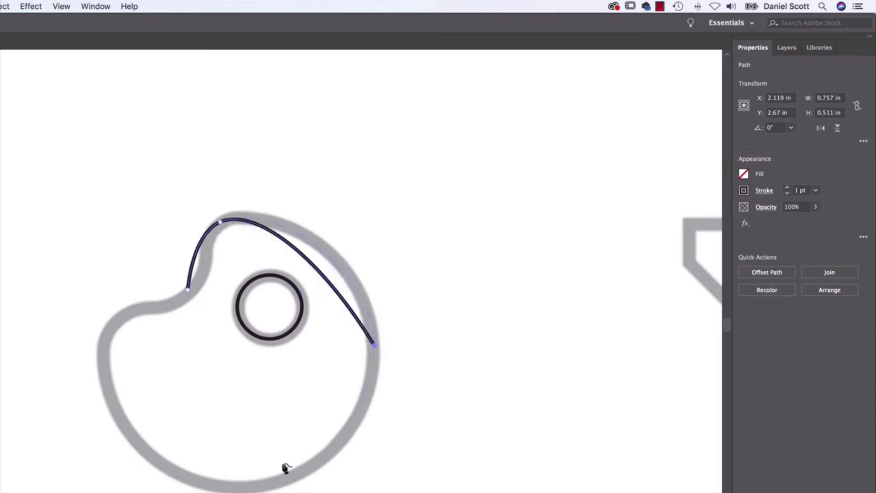
{"action": "left_click", "coordinate": [236, 487]}
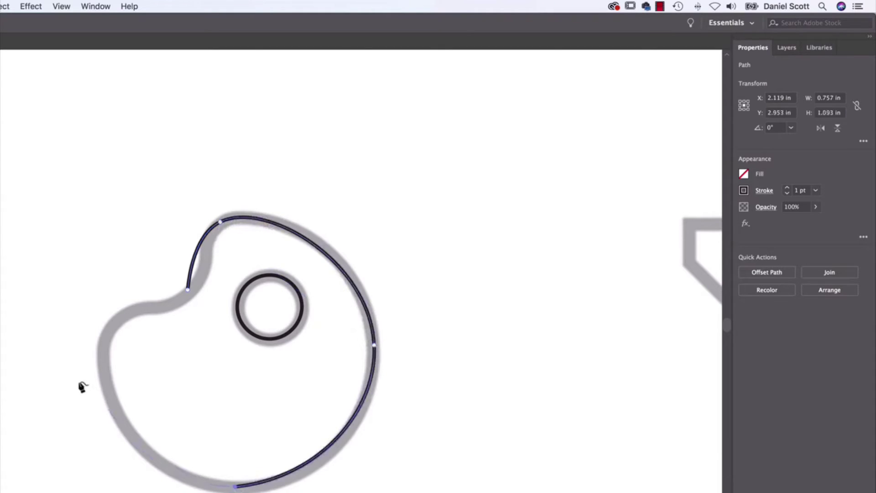
{"action": "left_click", "coordinate": [108, 390]}
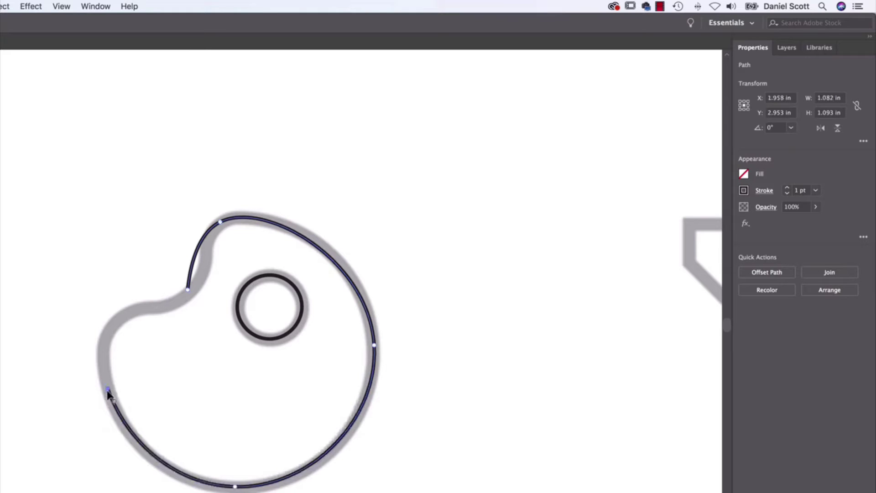
{"action": "left_click", "coordinate": [113, 323]}
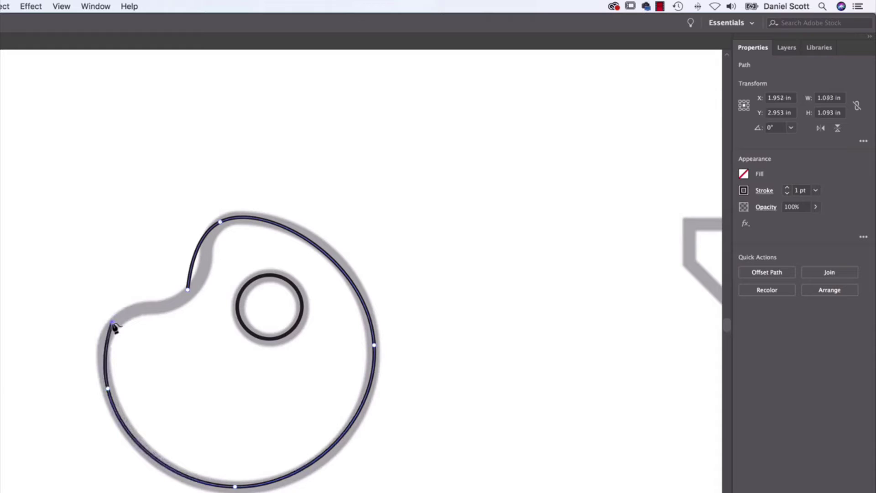
{"action": "left_click", "coordinate": [187, 290]}
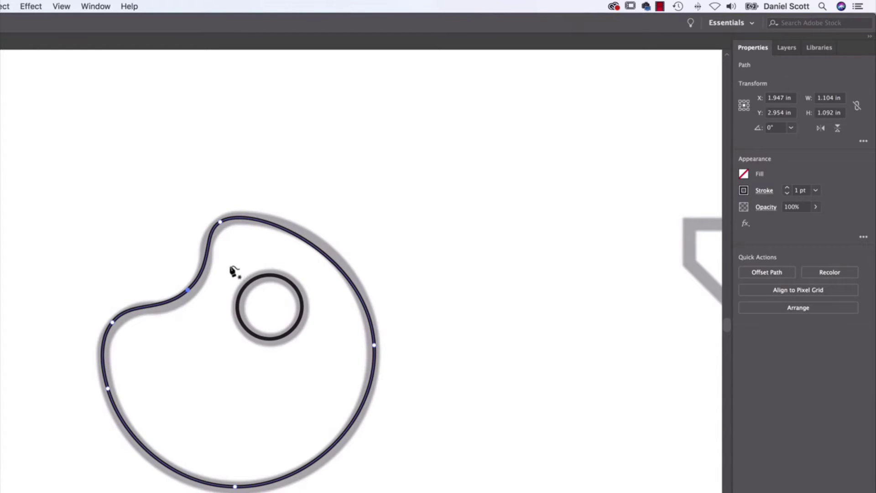
Check whether Smart Guides are turned on for the document
{"action": "left_click", "coordinate": [62, 6]}
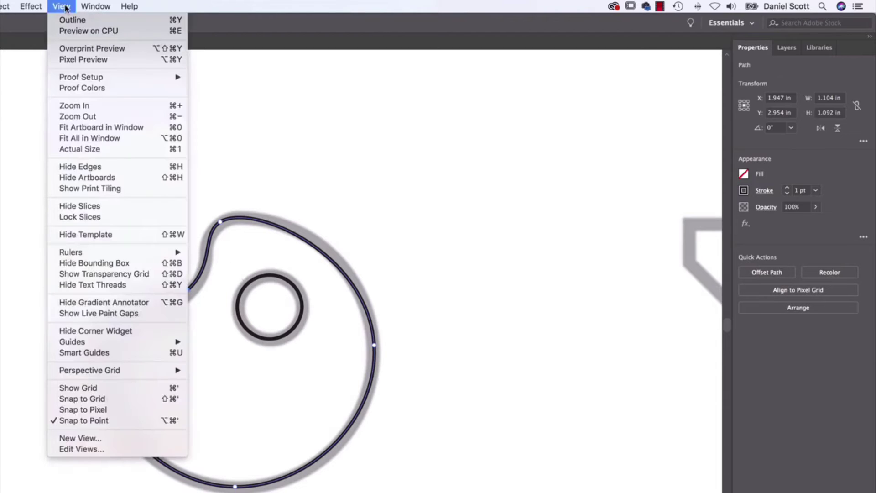
{"action": "left_click", "coordinate": [82, 359]}
{"action": "left_click", "coordinate": [64, 7]}
{"action": "left_click", "coordinate": [46, 378]}
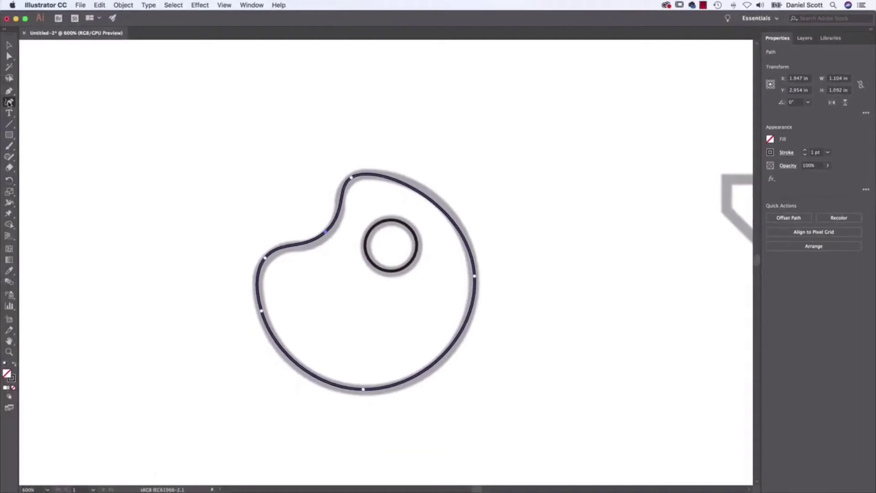
Reposition the outline's notch, right, bottom and left anchor points with the Curvature tool to follow the template more closely
{"action": "left_click", "coordinate": [9, 102]}
{"action": "left_click", "coordinate": [326, 238]}
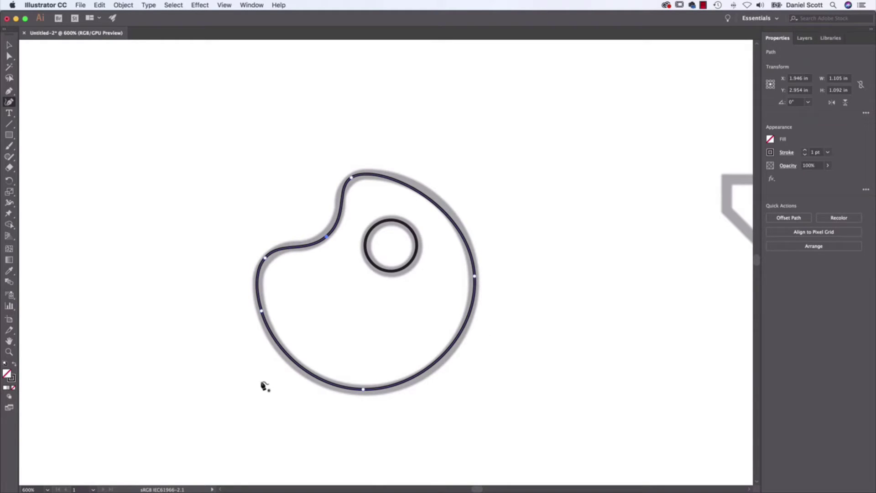
{"action": "left_click", "coordinate": [475, 277]}
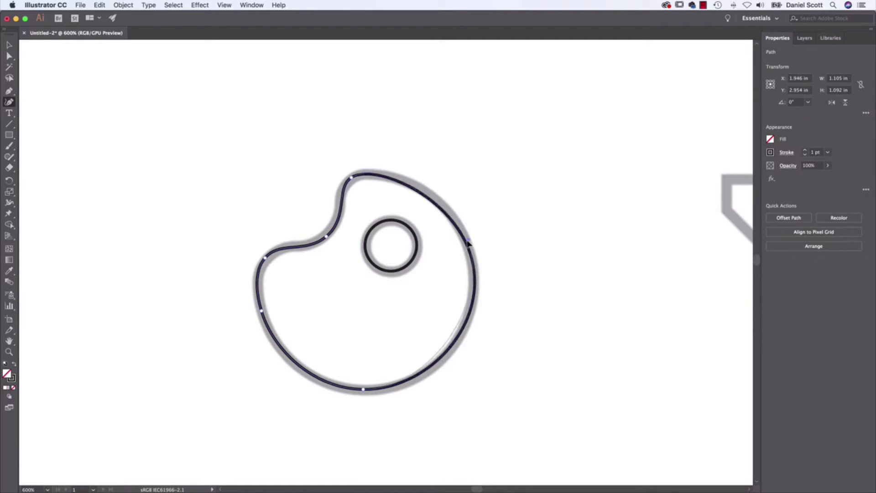
{"action": "left_click", "coordinate": [471, 251]}
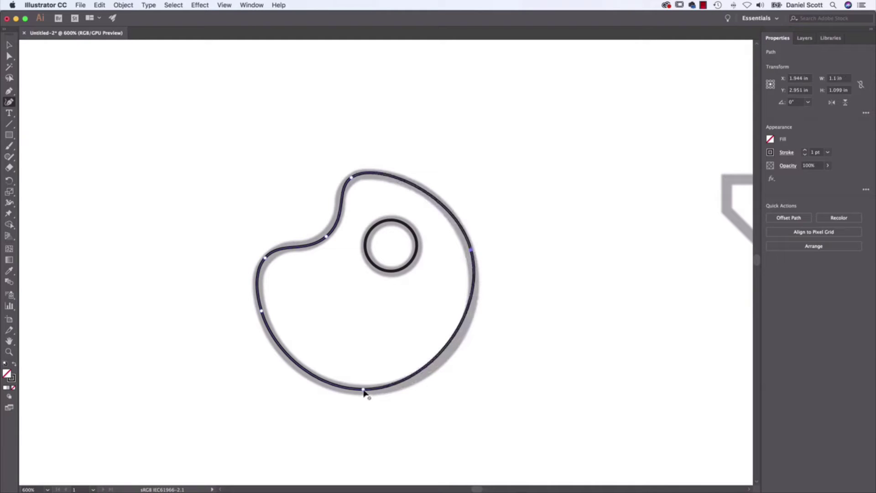
{"action": "left_click_drag", "start_coordinate": [364, 390], "coordinate": [400, 387]}
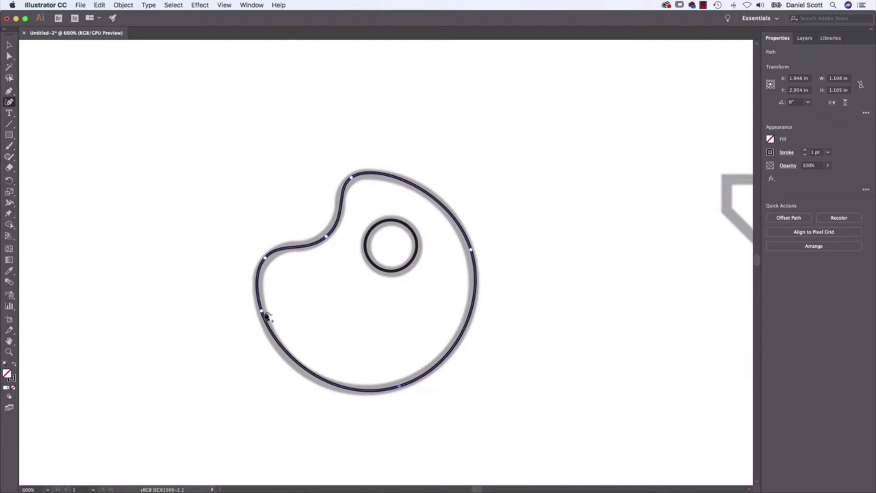
{"action": "left_click", "coordinate": [267, 328]}
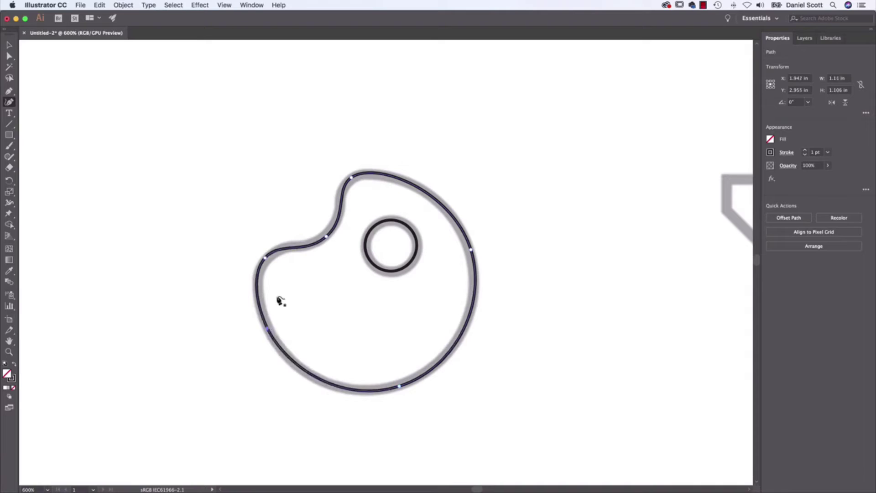
Adjust the anchor point on the palette's upper-left lobe so the curve follows the template
{"action": "left_click", "coordinate": [265, 259]}
{"action": "key", "text": "Delete"}
{"action": "key", "text": "ctrl+z"}
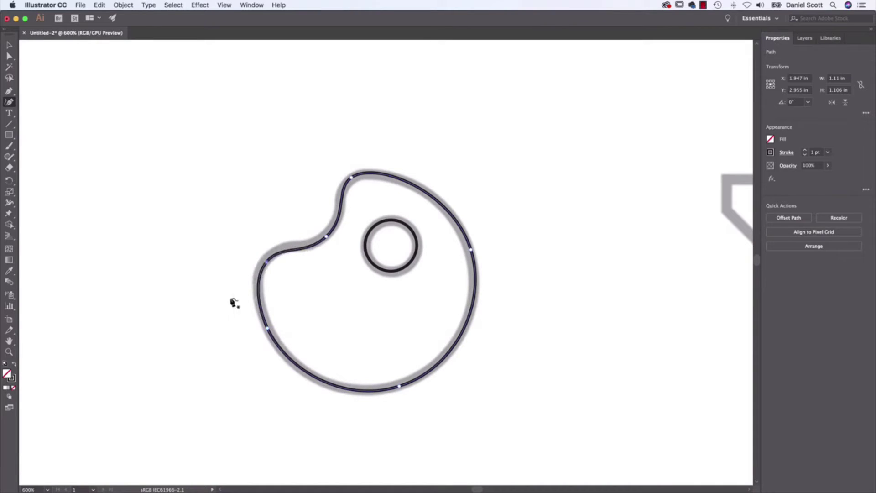
{"action": "double_click", "coordinate": [265, 261]}
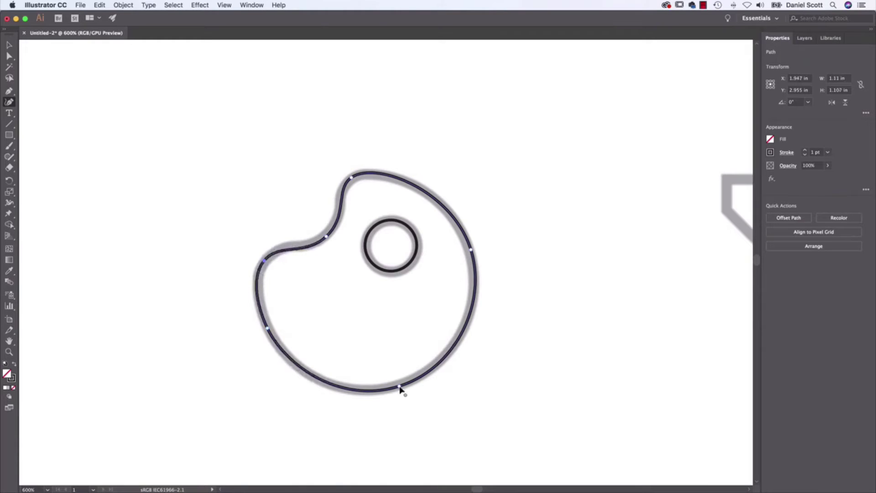
Delete the palette outline's lower-left anchor point and move the bottom and right points along the template to compensate
{"action": "left_click", "coordinate": [267, 328]}
{"action": "key", "text": "Delete"}
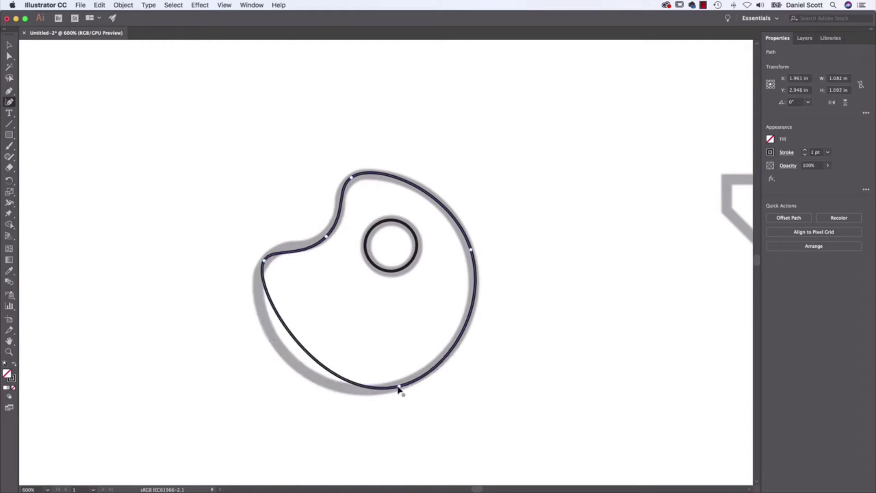
{"action": "left_click_drag", "start_coordinate": [398, 388], "coordinate": [313, 378]}
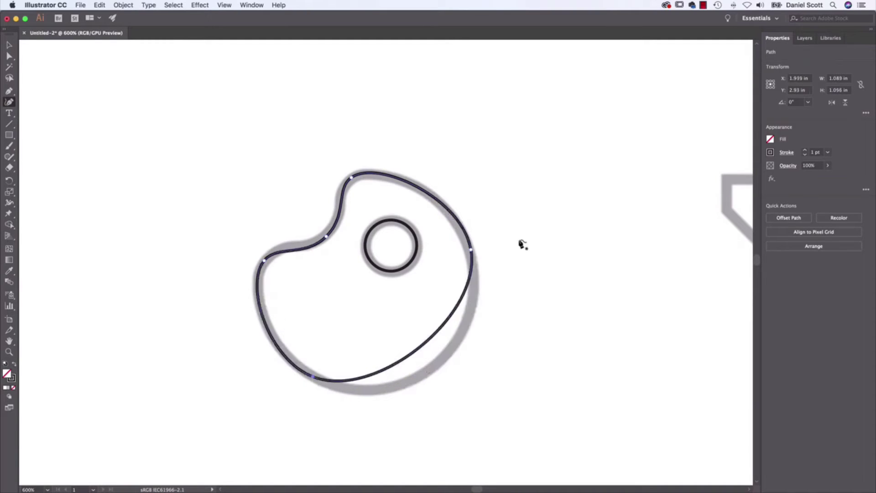
{"action": "left_click_drag", "start_coordinate": [471, 250], "coordinate": [470, 323]}
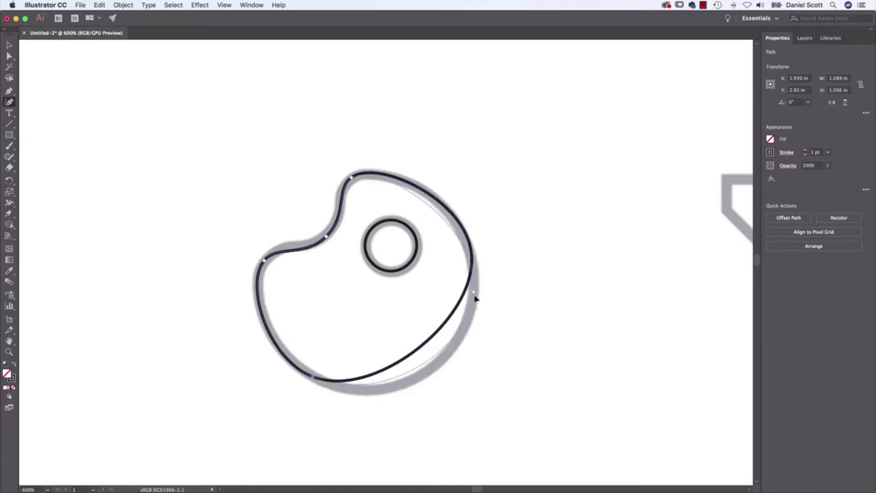
{"action": "left_click", "coordinate": [468, 322]}
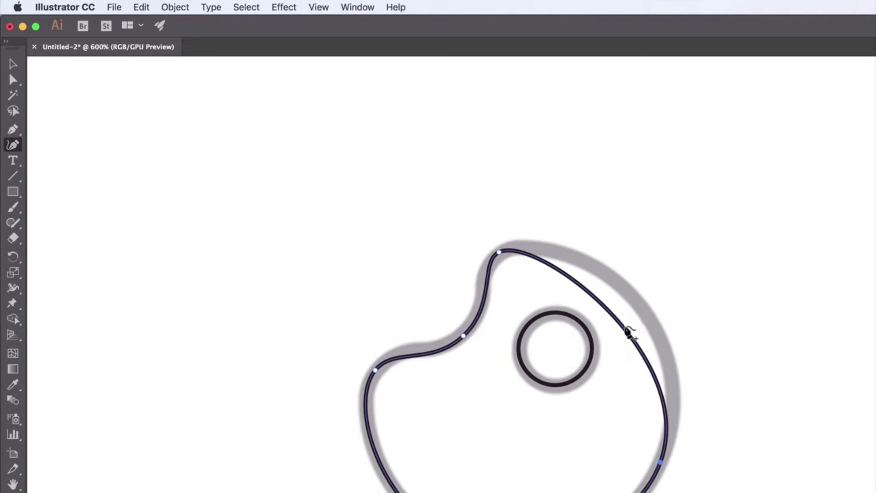
Add a point on the palette's upper-right edge, pull it out to the template, and add further points along the lower and left edges
{"action": "left_click", "coordinate": [617, 321]}
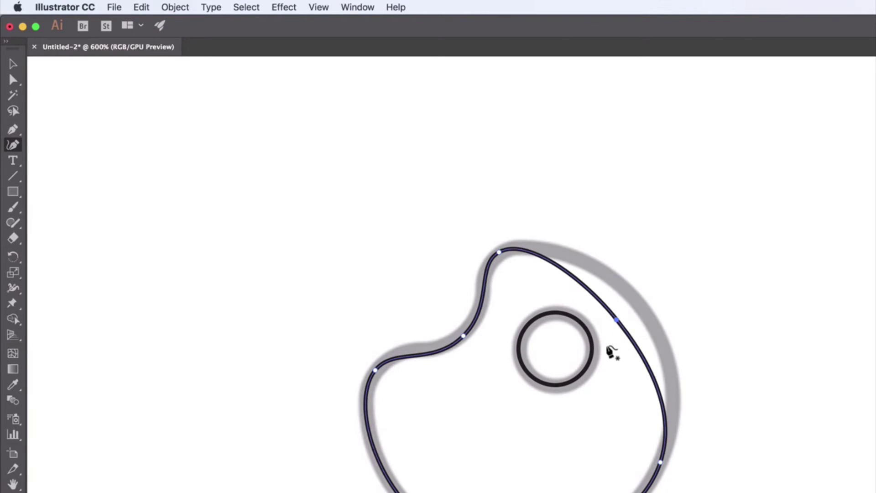
{"action": "left_click_drag", "start_coordinate": [617, 321], "coordinate": [638, 307]}
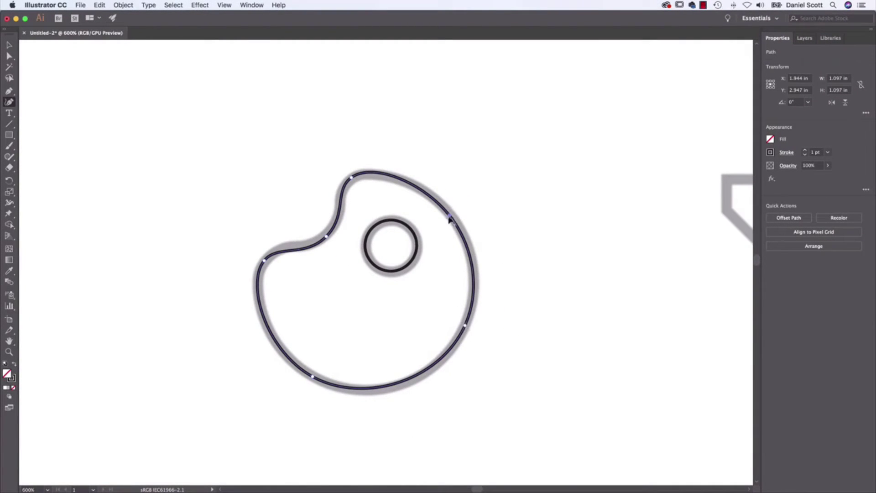
{"action": "left_click", "coordinate": [442, 358]}
{"action": "left_click", "coordinate": [384, 386]}
{"action": "left_click", "coordinate": [286, 355]}
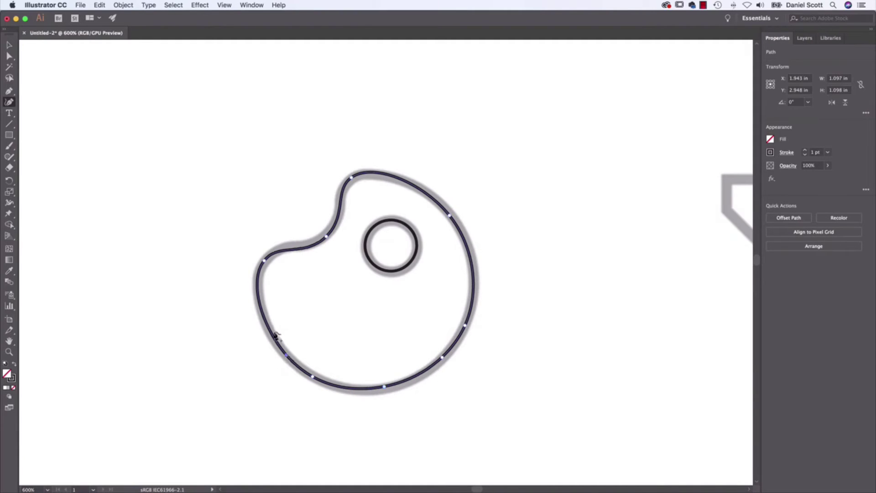
{"action": "left_click", "coordinate": [259, 312]}
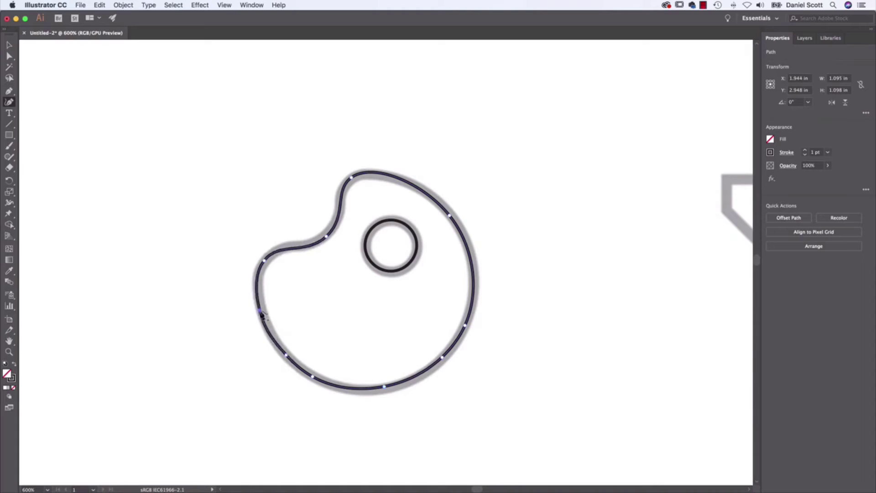
Nudge the anchor points along the palette's lower-left, bottom and right edges outward onto the template outline
{"action": "left_click", "coordinate": [286, 357]}
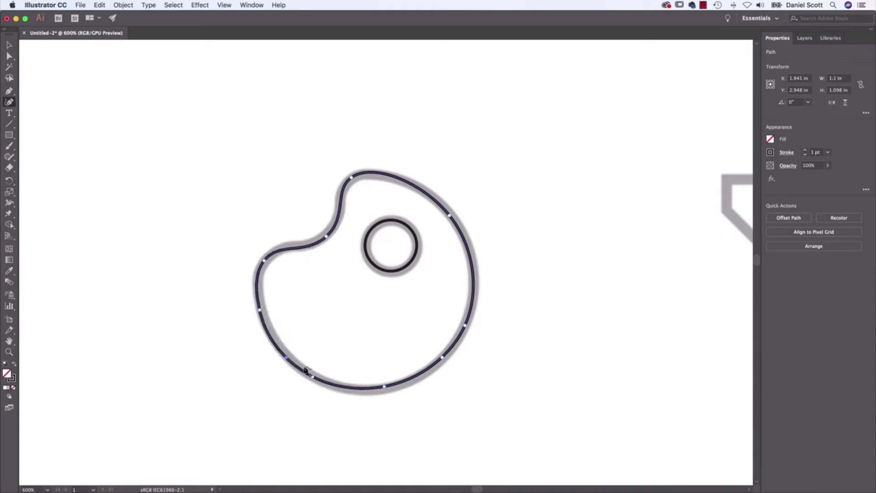
{"action": "left_click", "coordinate": [312, 377]}
{"action": "left_click", "coordinate": [317, 383]}
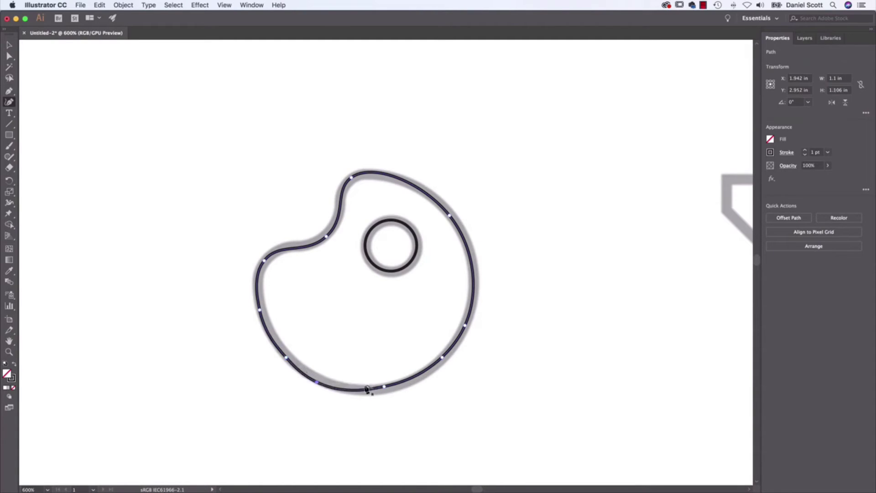
{"action": "left_click_drag", "start_coordinate": [384, 387], "coordinate": [388, 392]}
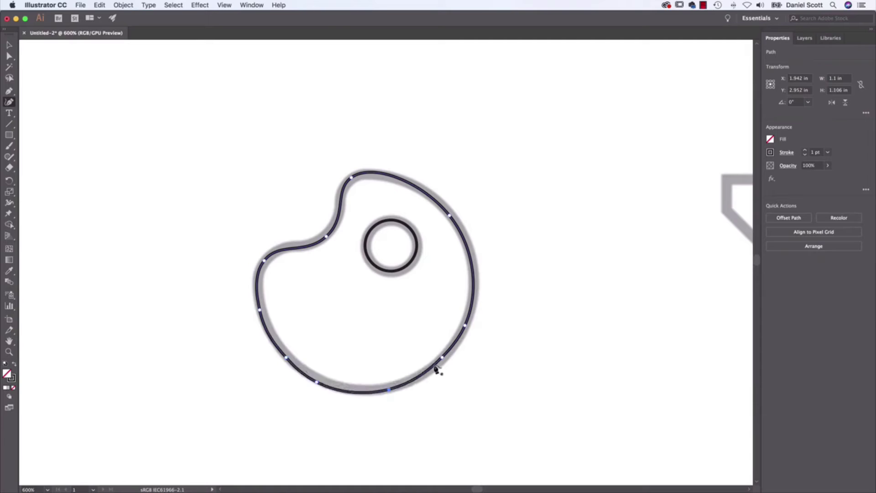
{"action": "left_click_drag", "start_coordinate": [445, 359], "coordinate": [450, 356]}
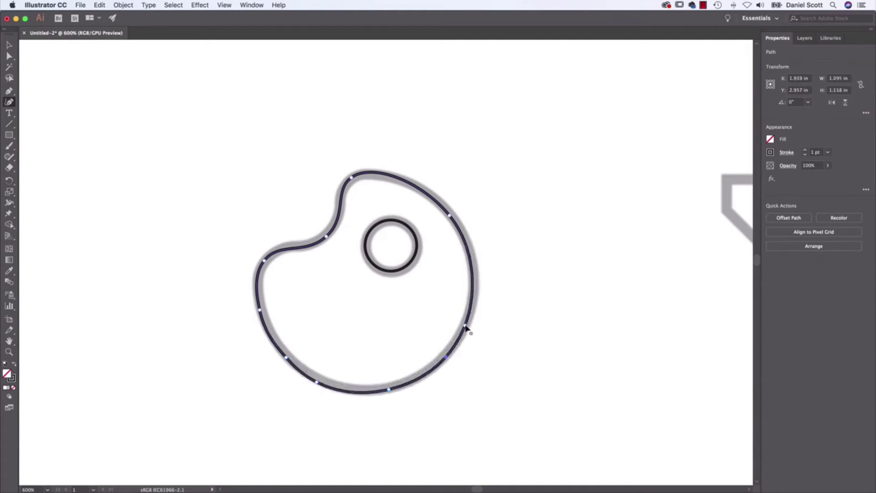
{"action": "left_click_drag", "start_coordinate": [465, 325], "coordinate": [473, 302]}
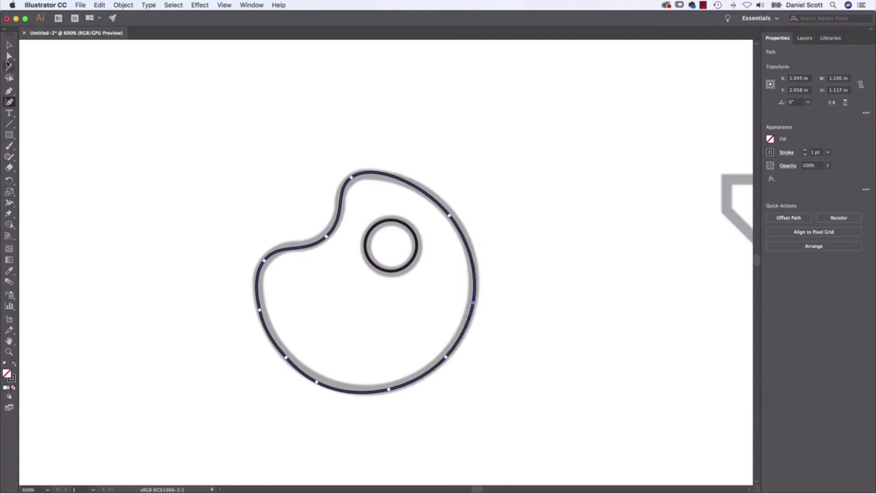
Deselect the path, hide the template layer to inspect the traced palette alone, and show the template again
{"action": "left_click", "coordinate": [8, 45]}
{"action": "left_click", "coordinate": [123, 318]}
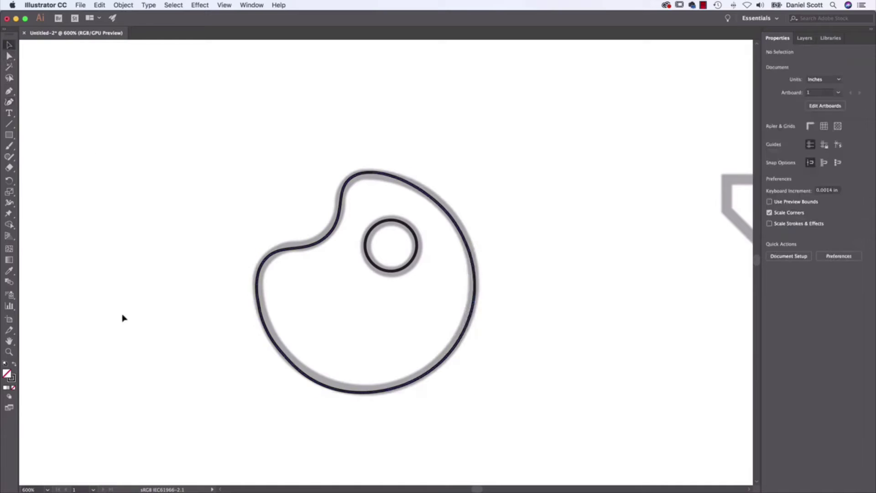
{"action": "left_click", "coordinate": [804, 37]}
{"action": "left_click", "coordinate": [768, 62]}
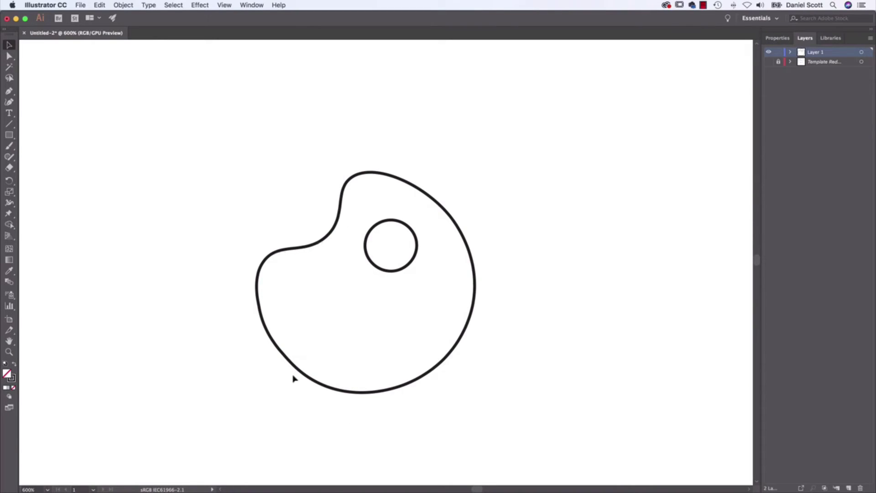
{"action": "left_click", "coordinate": [769, 62]}
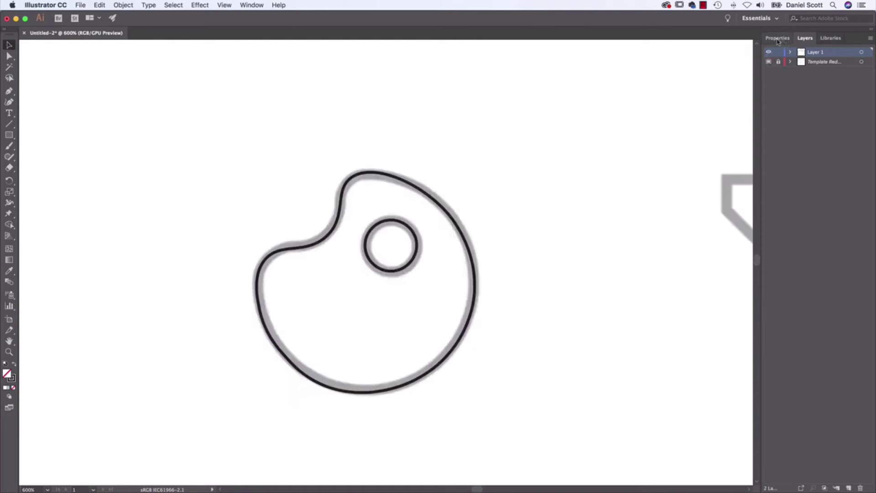
Reselect the palette outline with the Curvature tool and delete the extra anchor points on its lower-left and bottom edges
{"action": "left_click", "coordinate": [366, 392]}
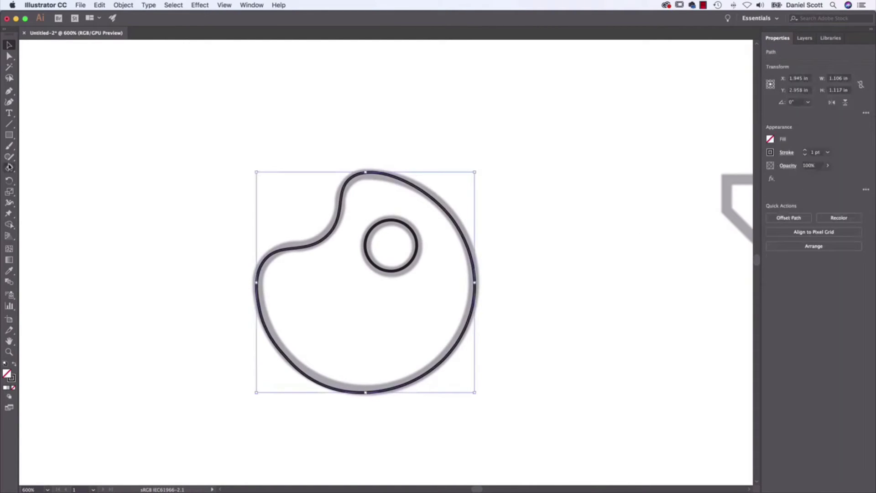
{"action": "left_click", "coordinate": [9, 102]}
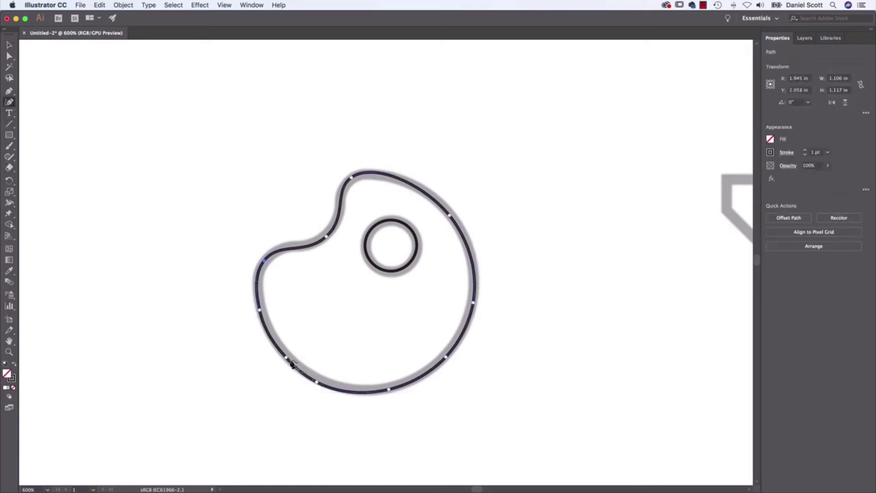
{"action": "left_click", "coordinate": [286, 358]}
{"action": "key", "text": "Delete"}
{"action": "left_click", "coordinate": [389, 390]}
{"action": "key", "text": "Delete"}
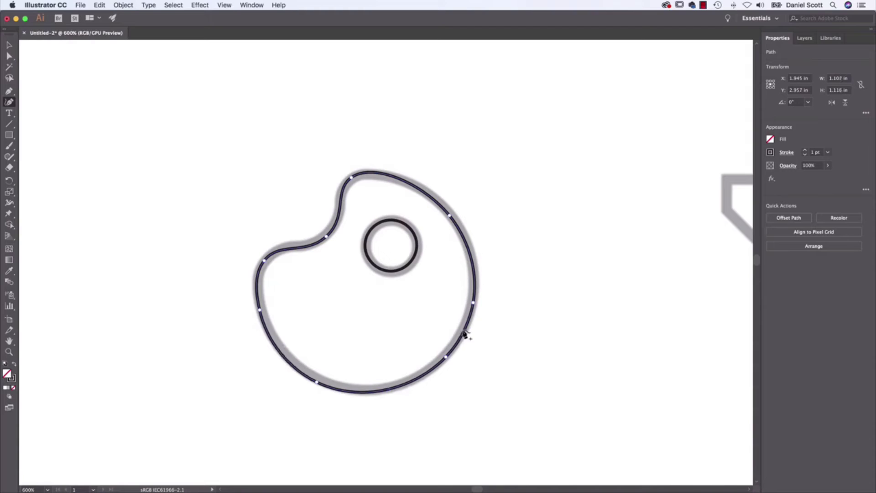
Delete the extra anchor points on the palette's right and left edges and nudge its lower-left point onto the template outline
{"action": "left_click", "coordinate": [472, 303]}
{"action": "key", "text": "Delete"}
{"action": "left_click", "coordinate": [259, 312]}
{"action": "key", "text": "Delete"}
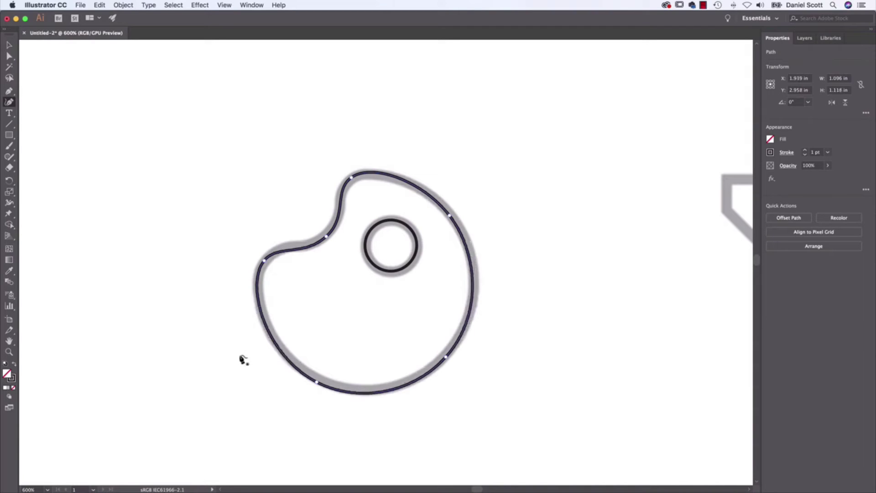
{"action": "left_click", "coordinate": [316, 382]}
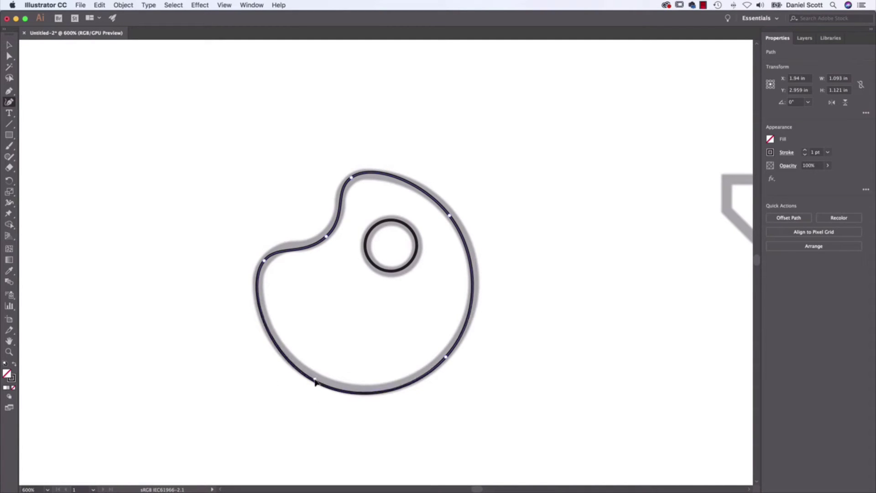
{"action": "key", "text": "Delete"}
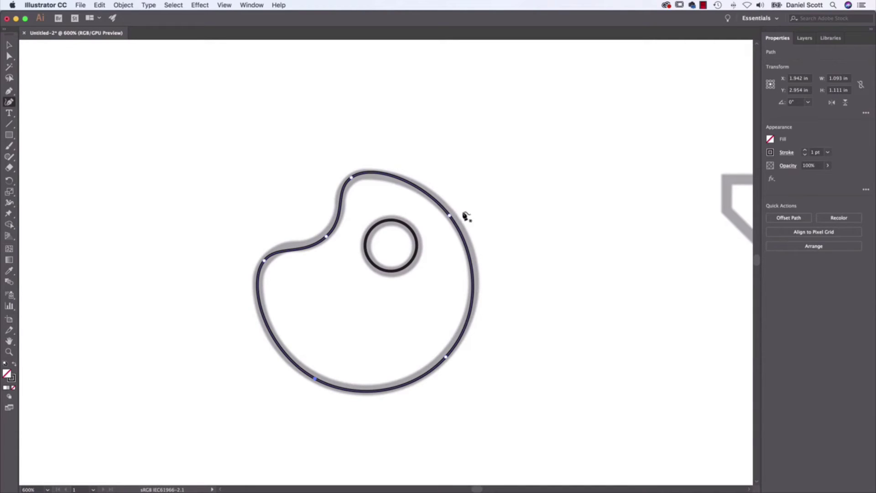
Try moving the whole palette outline with the Selection tool and its upper-right anchor point with the Direct Selection tool, undoing both moves
{"action": "left_click", "coordinate": [8, 45]}
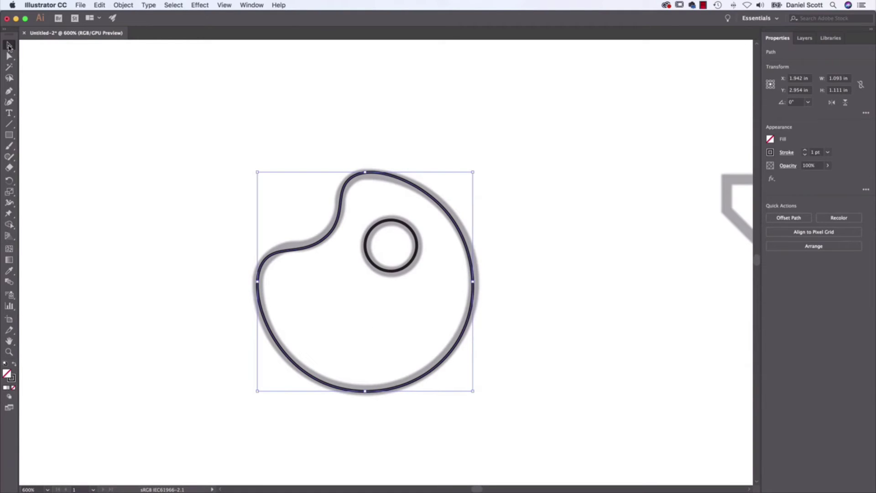
{"action": "left_click_drag", "start_coordinate": [447, 218], "coordinate": [289, 158]}
{"action": "key", "text": "super+z"}
{"action": "left_click", "coordinate": [9, 55]}
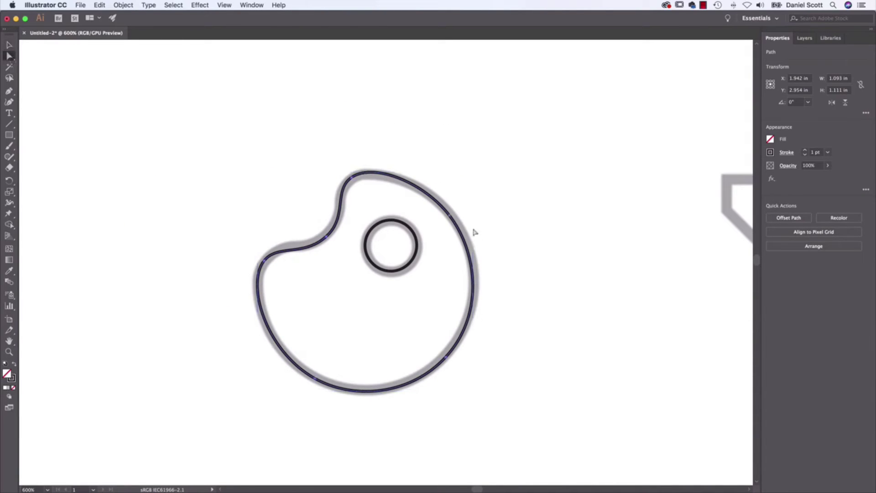
{"action": "left_click", "coordinate": [449, 216]}
{"action": "left_click_drag", "start_coordinate": [449, 216], "coordinate": [543, 142]}
{"action": "key", "text": "super+z"}
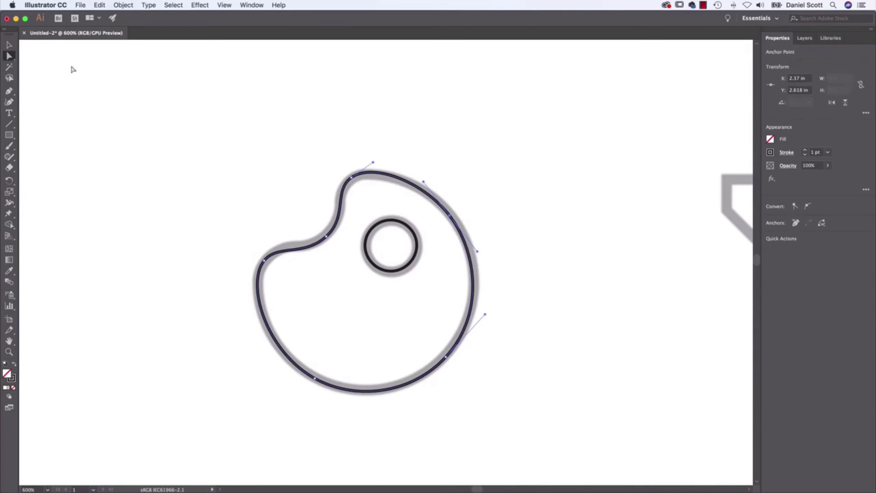
Select the anchor point in the palette's notch with Direct Selection and reposition it on the template line
{"action": "left_click", "coordinate": [327, 236]}
{"action": "left_click_drag", "start_coordinate": [326, 241], "coordinate": [325, 234]}
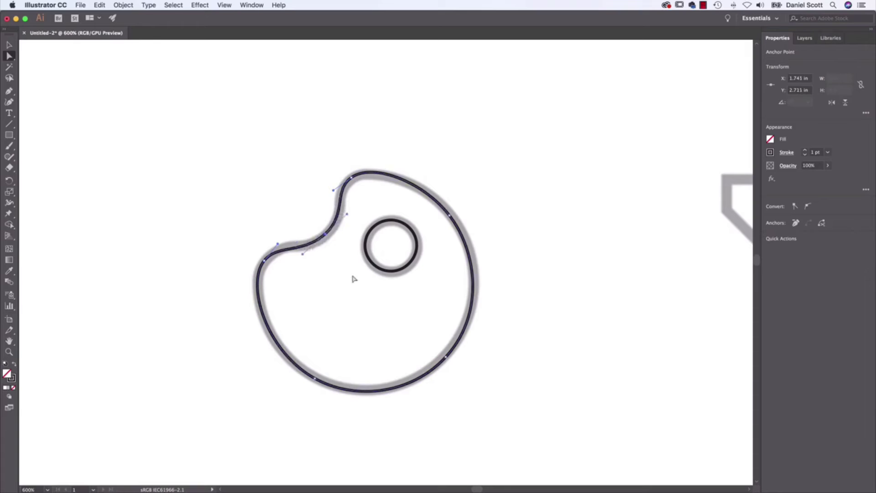
{"action": "key", "text": "super+equal"}
{"action": "key", "text": "super+equal"}
{"action": "key", "text": "super+equal"}
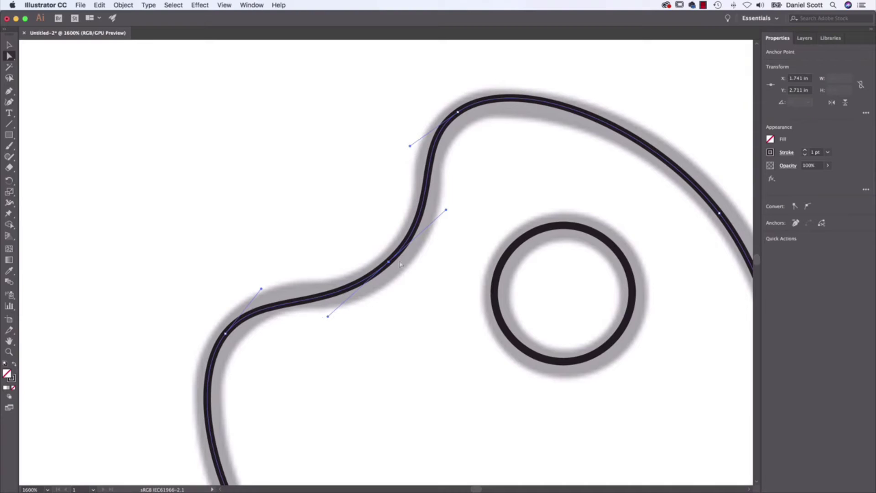
{"action": "left_click_drag", "start_coordinate": [389, 265], "coordinate": [394, 276]}
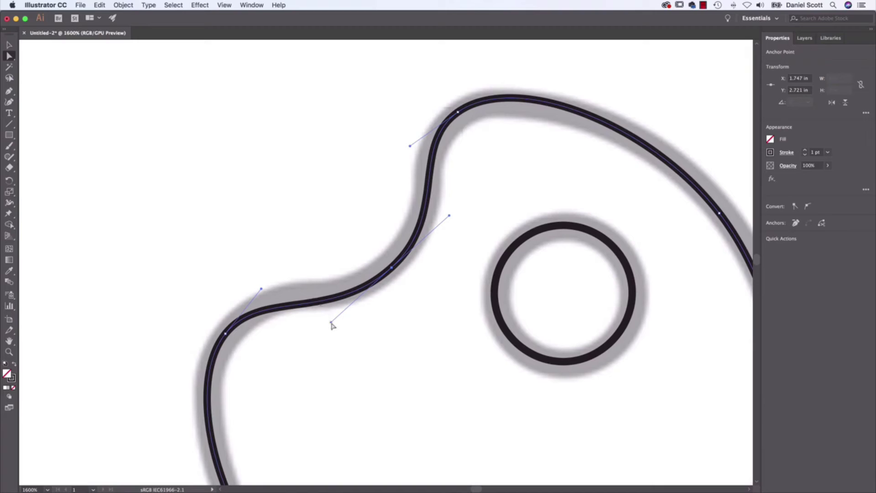
Shorten both direction handles of the notch's anchor point, reselect the point and stretch both handles out again
{"action": "left_click_drag", "start_coordinate": [331, 325], "coordinate": [382, 286]}
{"action": "left_click_drag", "start_coordinate": [441, 207], "coordinate": [405, 259]}
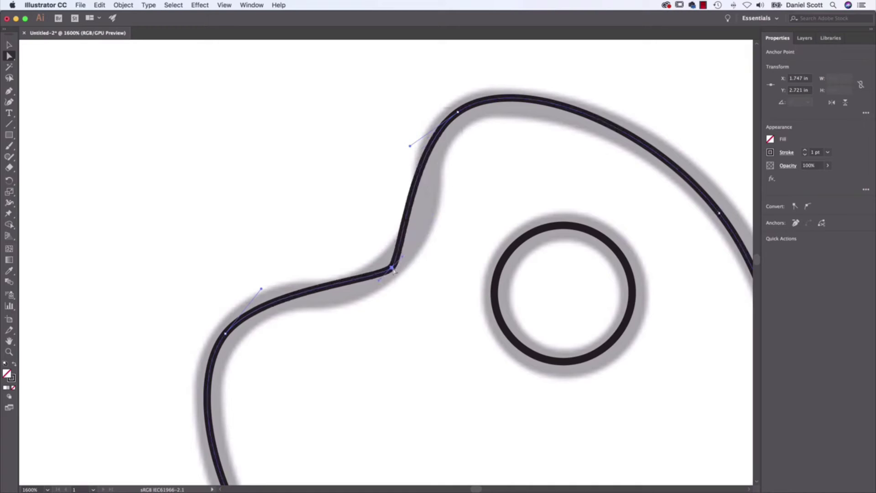
{"action": "left_click", "coordinate": [385, 293]}
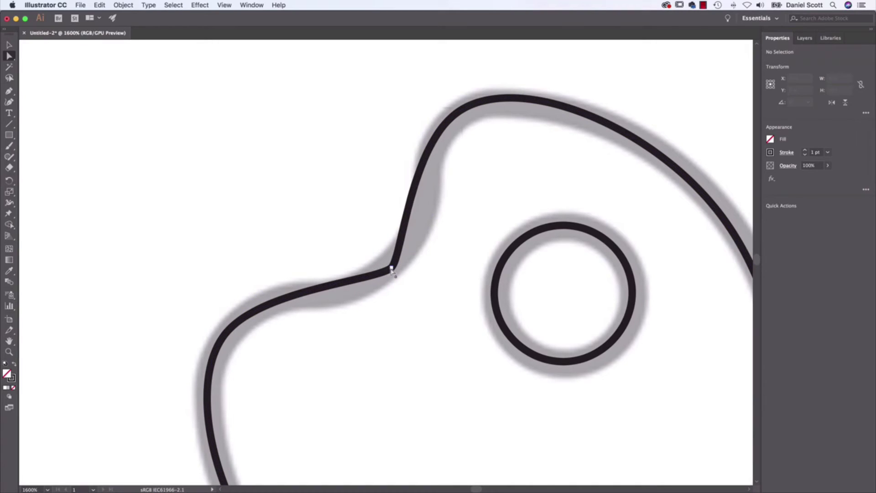
{"action": "left_click", "coordinate": [392, 269]}
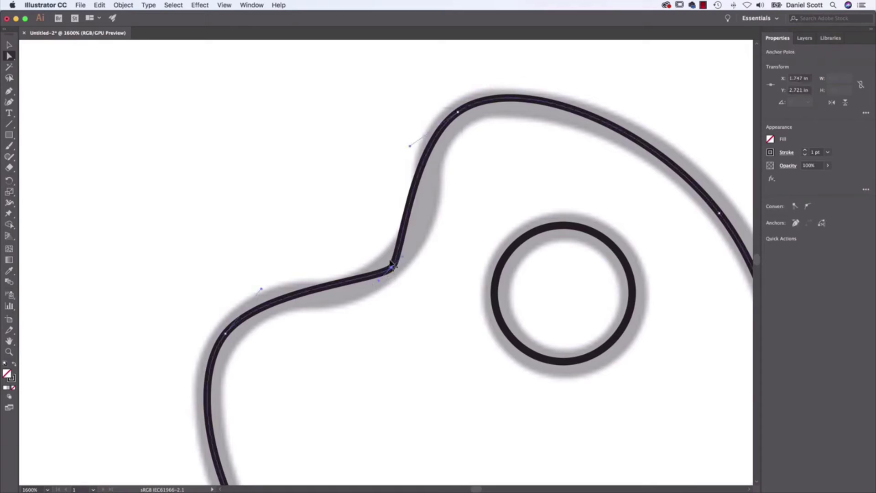
{"action": "left_click_drag", "start_coordinate": [380, 283], "coordinate": [287, 362]}
{"action": "left_click_drag", "start_coordinate": [413, 249], "coordinate": [477, 180]}
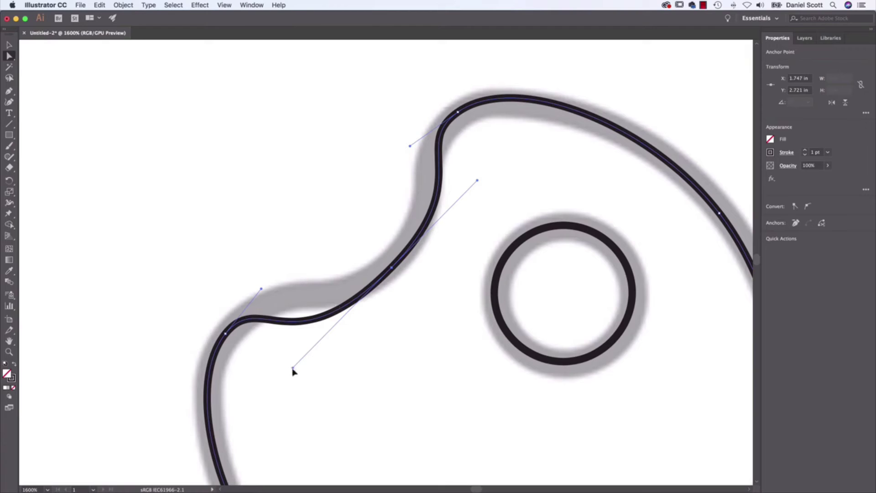
Adjust the angle and length of the notch point's two handles so the curve follows the template
{"action": "left_click_drag", "start_coordinate": [293, 370], "coordinate": [324, 322]}
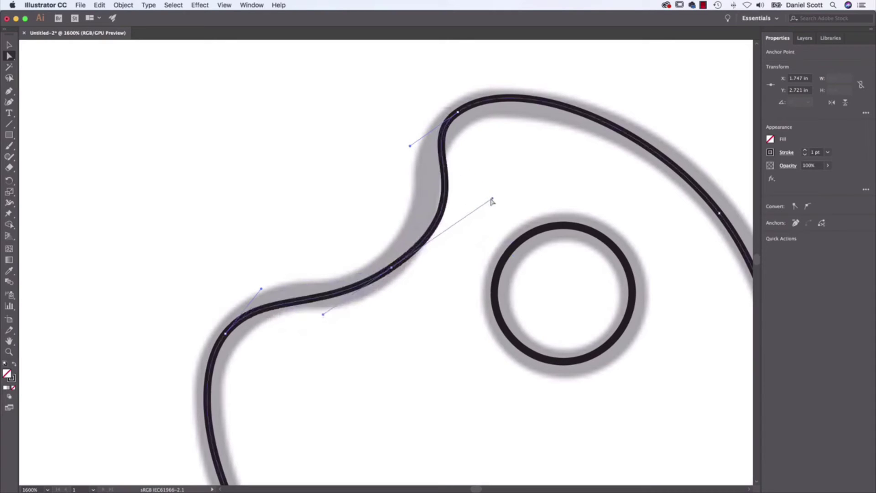
{"action": "left_click_drag", "start_coordinate": [492, 200], "coordinate": [450, 200]}
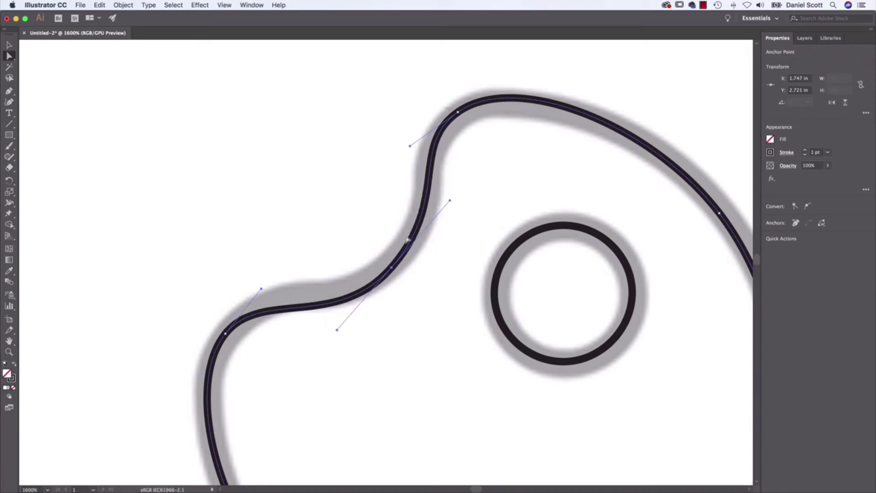
{"action": "left_click_drag", "start_coordinate": [337, 330], "coordinate": [334, 310]}
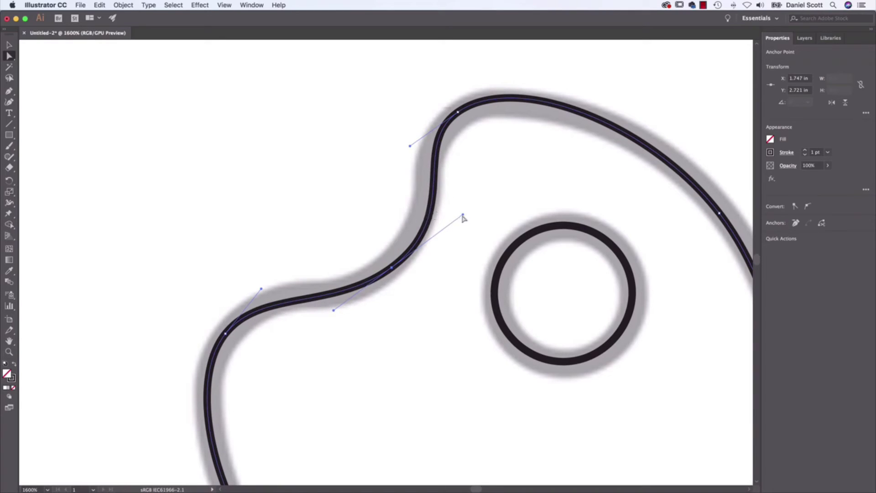
{"action": "left_click_drag", "start_coordinate": [462, 215], "coordinate": [441, 224]}
{"action": "left_click_drag", "start_coordinate": [338, 316], "coordinate": [340, 312]}
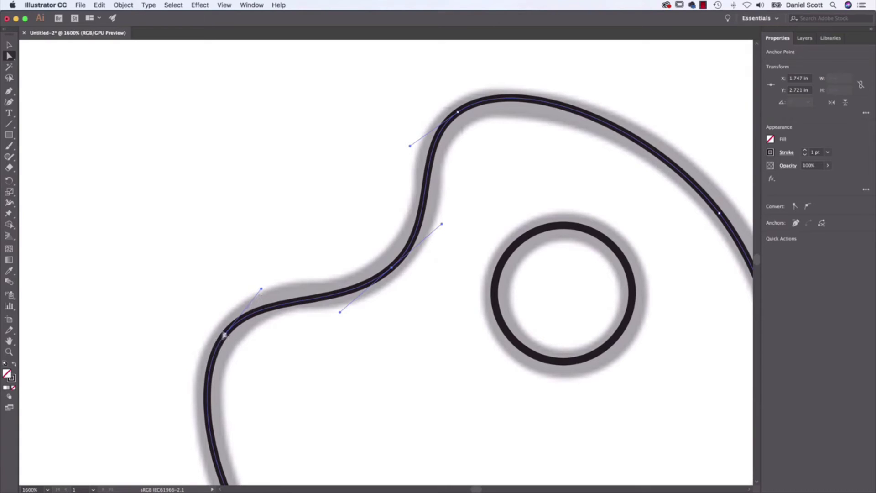
Refine the handles of the anchor points on the palette's left bump, top bump and upper-right edge, and deselect the path
{"action": "left_click_drag", "start_coordinate": [262, 289], "coordinate": [268, 276]}
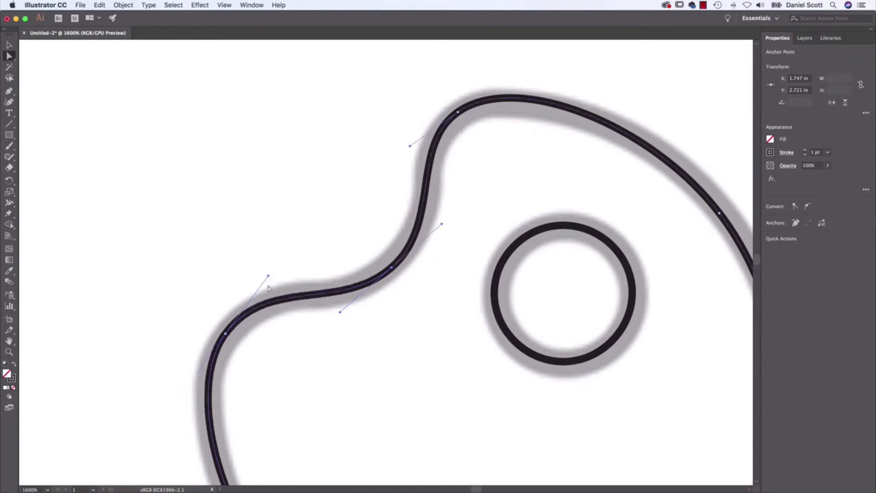
{"action": "left_click", "coordinate": [458, 112]}
{"action": "left_click_drag", "start_coordinate": [410, 147], "coordinate": [404, 151]}
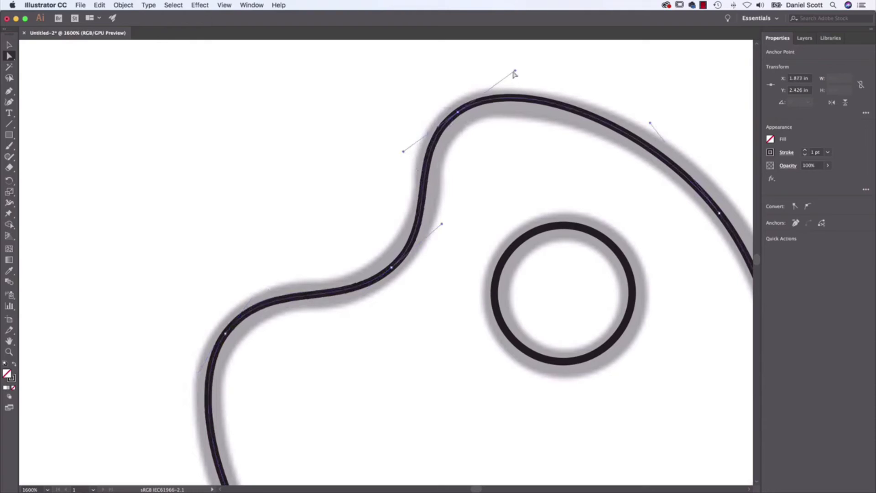
{"action": "left_click_drag", "start_coordinate": [514, 71], "coordinate": [510, 73]}
{"action": "left_click_drag", "start_coordinate": [649, 123], "coordinate": [642, 111]}
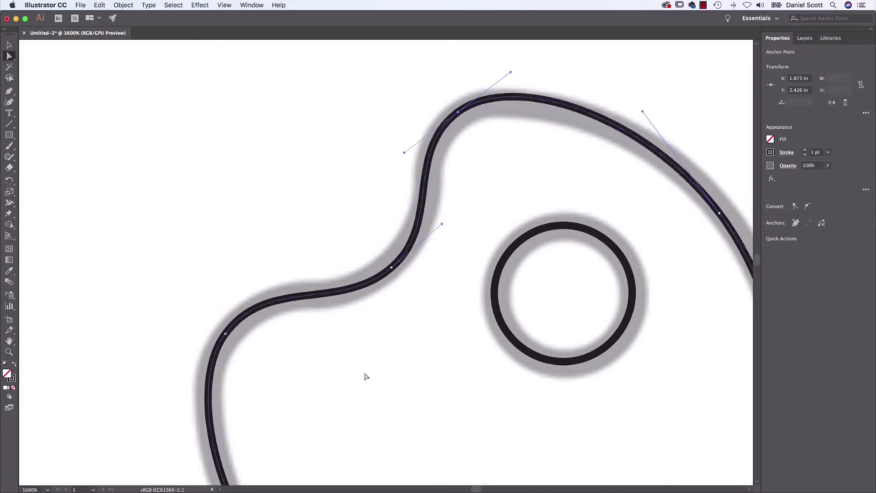
{"action": "left_click", "coordinate": [366, 376]}
Try tracing the funnel template with smooth Curvature tool points at each corner, close the path, and delete it
{"action": "scroll", "coordinate": [303, 205], "scroll_direction": "down", "scroll_amount": 5}
{"action": "scroll", "coordinate": [303, 206], "scroll_direction": "right", "scroll_amount": 3}
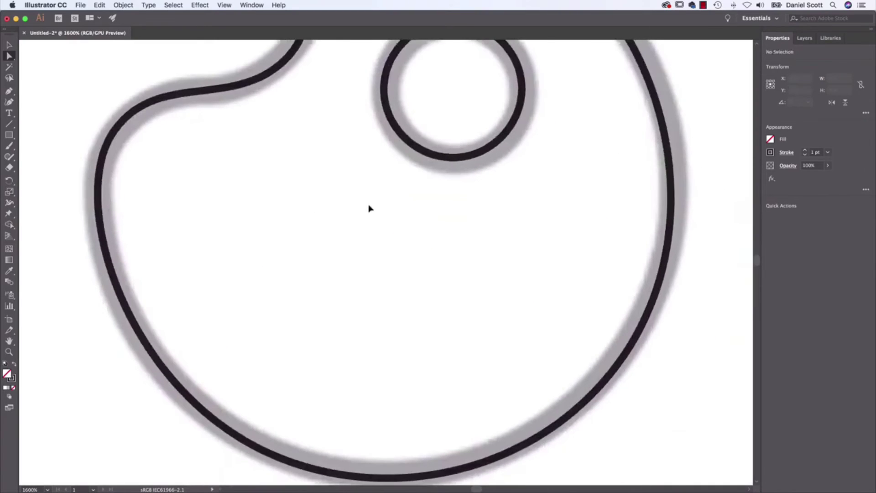
{"action": "key", "text": "super+minus"}
{"action": "scroll", "coordinate": [588, 150], "scroll_direction": "right", "scroll_amount": 15}
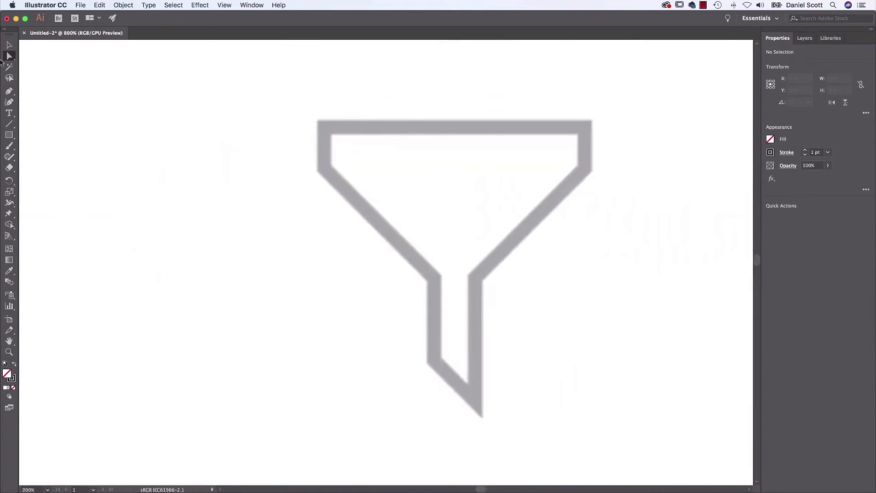
{"action": "left_click", "coordinate": [9, 103]}
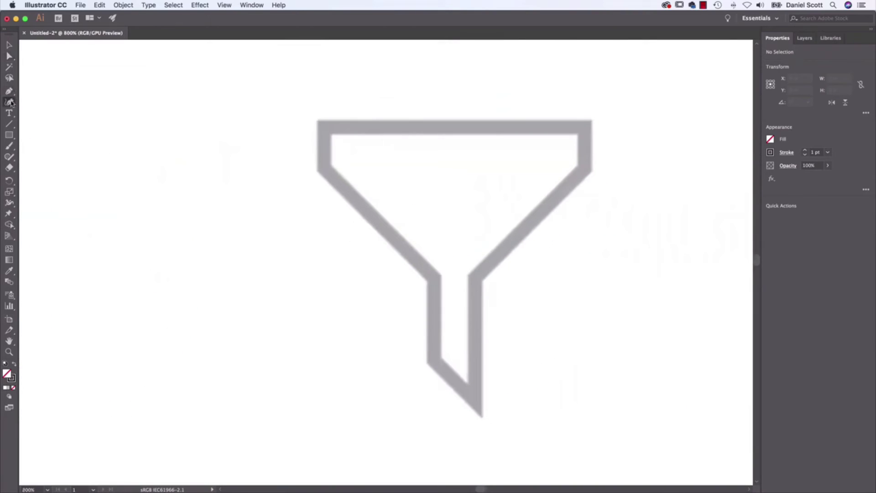
{"action": "left_click", "coordinate": [327, 126]}
{"action": "left_click", "coordinate": [579, 127]}
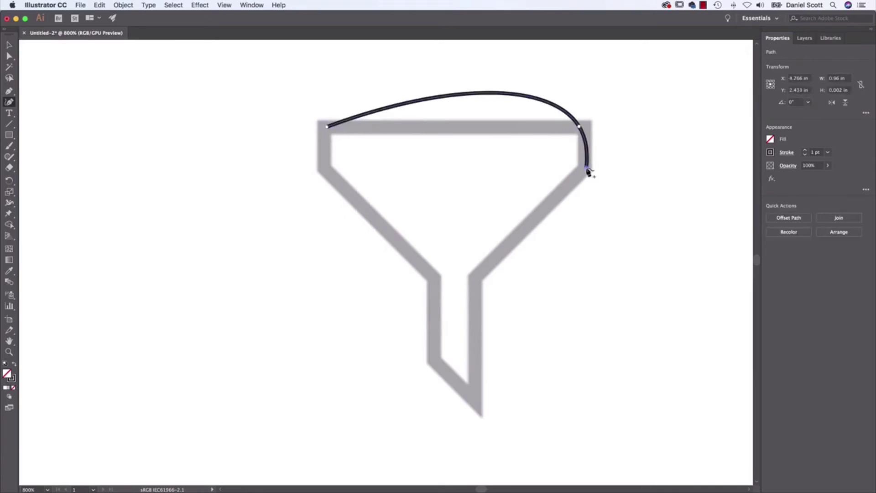
{"action": "left_click", "coordinate": [587, 169]}
{"action": "left_click", "coordinate": [481, 274]}
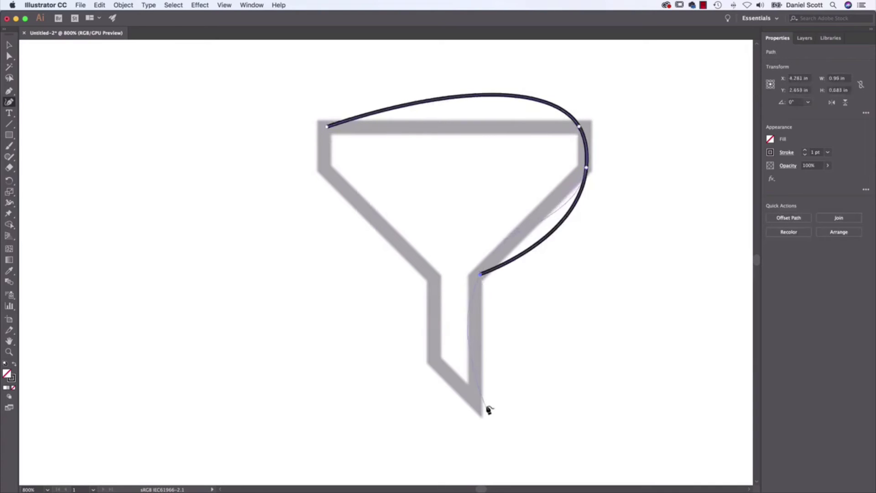
{"action": "left_click", "coordinate": [473, 403]}
{"action": "left_click", "coordinate": [425, 360]}
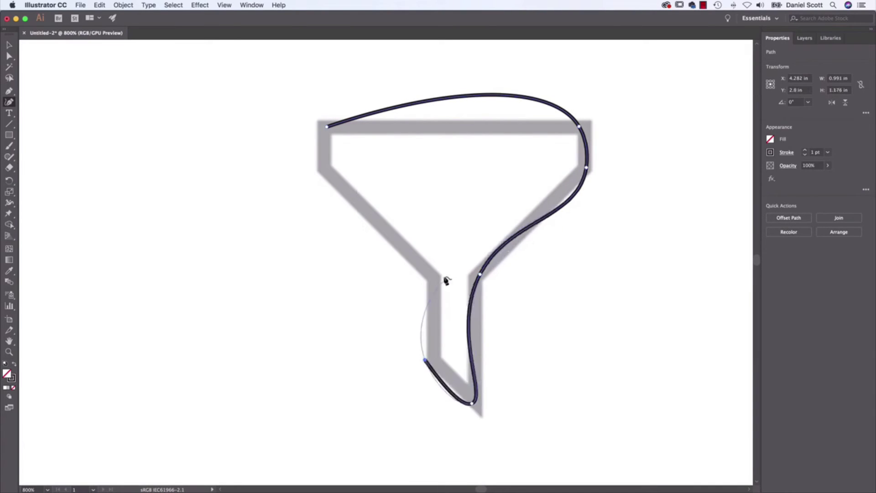
{"action": "left_click", "coordinate": [434, 278]}
{"action": "left_click", "coordinate": [324, 172]}
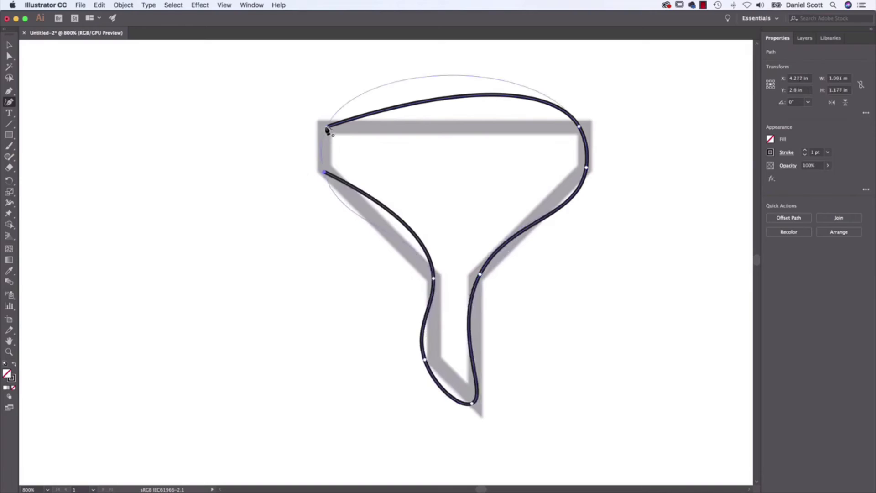
{"action": "left_click", "coordinate": [327, 130]}
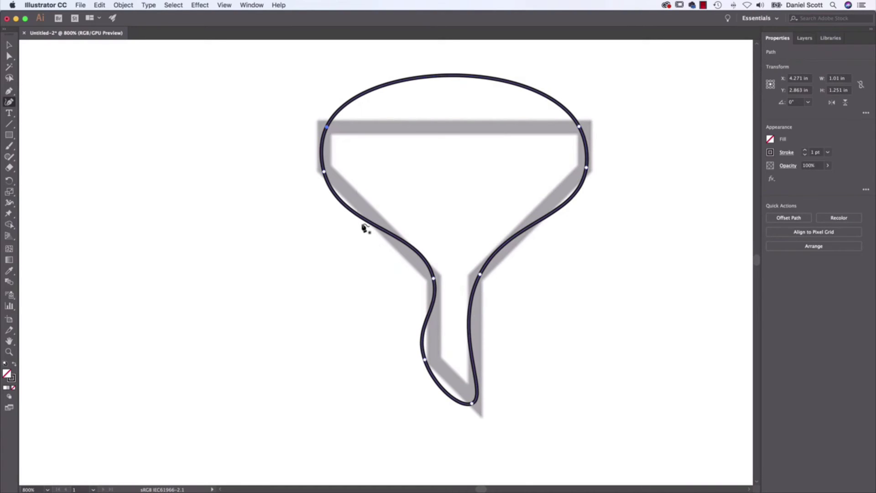
{"action": "key", "text": "Delete"}
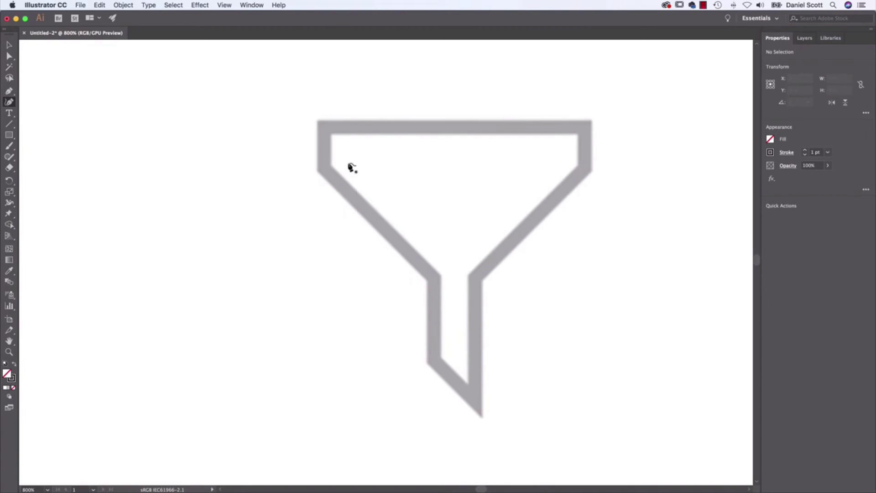
{"action": "left_click", "coordinate": [324, 128]}
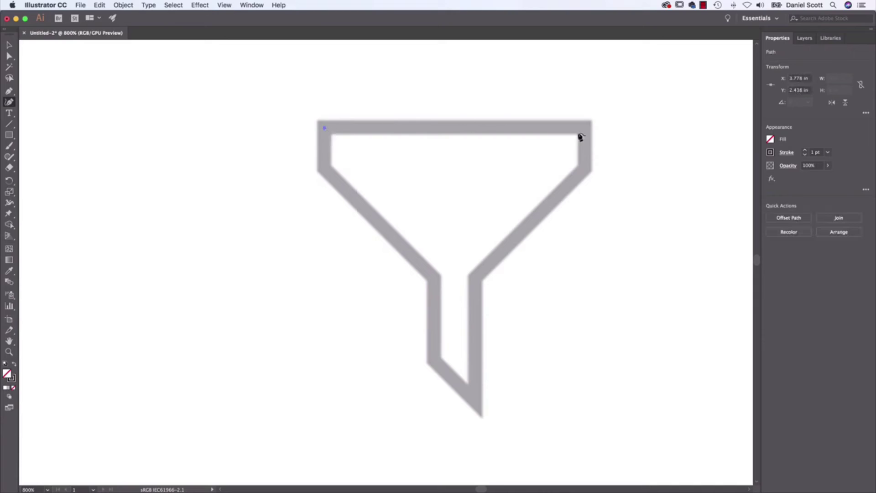
{"action": "left_click", "coordinate": [581, 124]}
{"action": "key", "text": "Delete"}
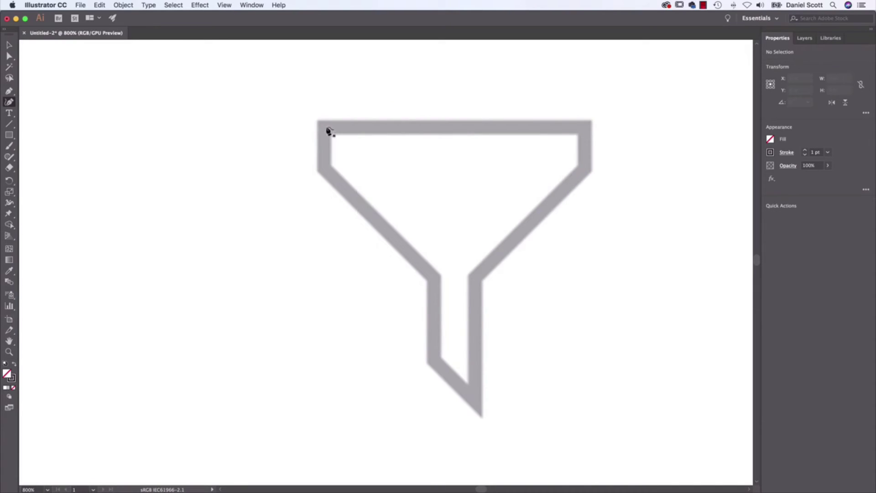
Trace the funnel template with Curvature tool corner points, from the upper-left corner clockwise around the spout to the left shoulder
{"action": "left_click", "coordinate": [324, 129]}
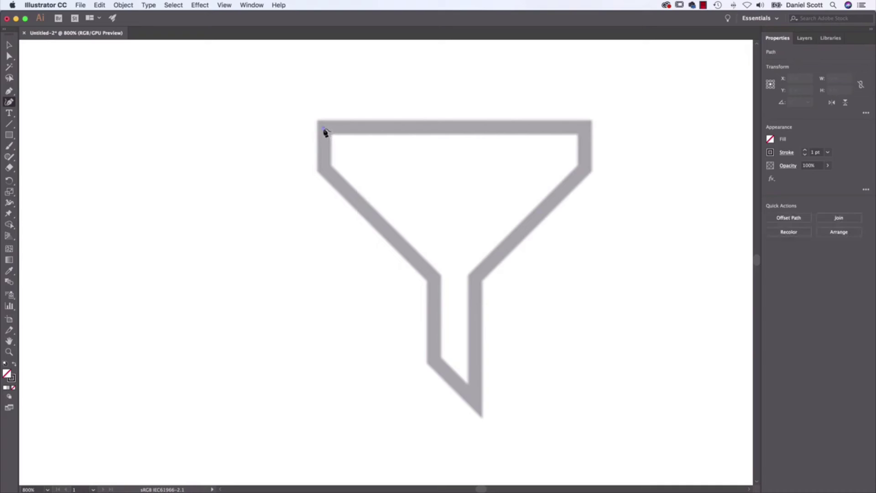
{"action": "left_click", "coordinate": [584, 129]}
{"action": "left_click", "coordinate": [583, 167]}
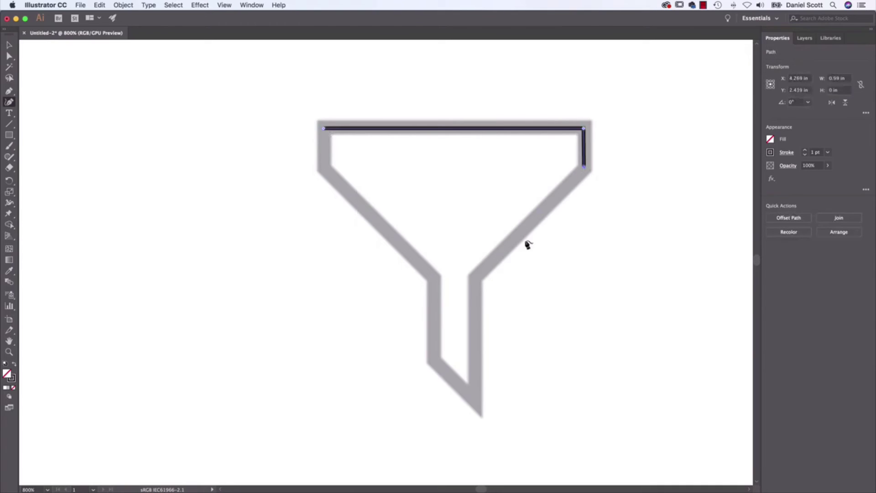
{"action": "left_click", "coordinate": [476, 276]}
{"action": "left_click", "coordinate": [475, 403]}
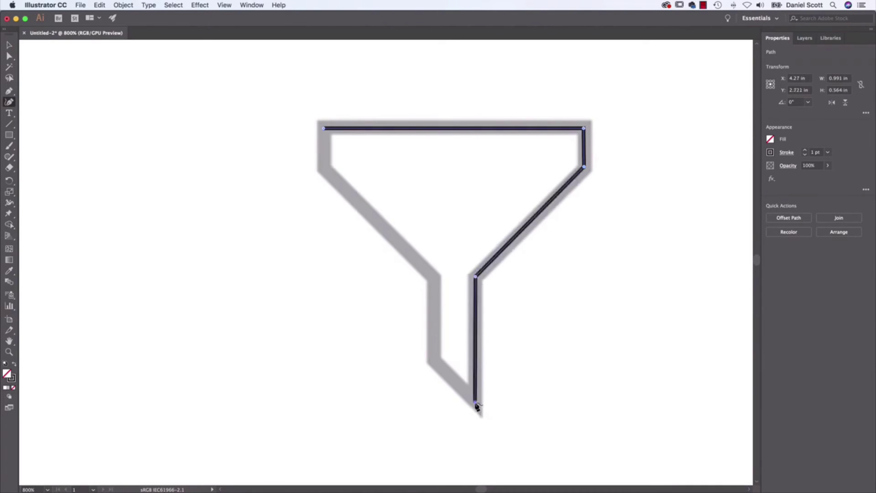
{"action": "left_click", "coordinate": [433, 357]}
{"action": "left_click", "coordinate": [435, 277]}
{"action": "left_click", "coordinate": [324, 167]}
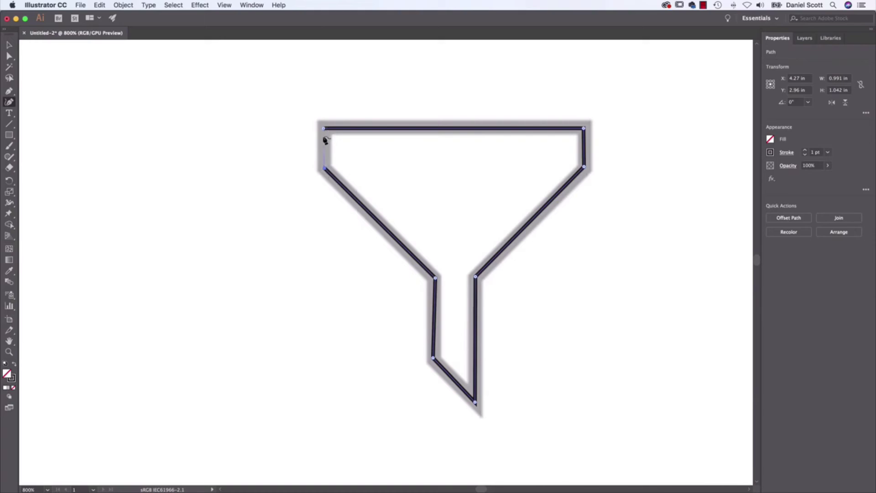
Try closing the funnel path at its upper-left starting point as a smooth and as a corner point, undoing each closure
{"action": "left_click_drag", "start_coordinate": [324, 128], "coordinate": [326, 132]}
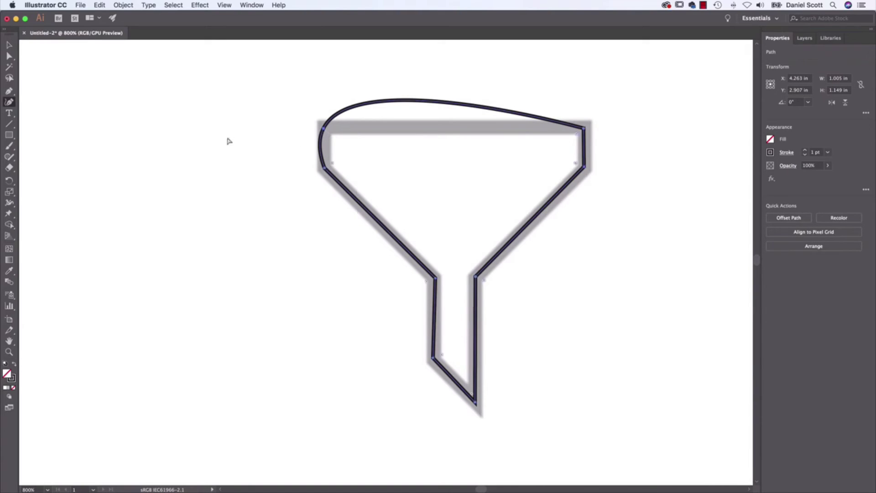
{"action": "key", "text": "super+z"}
{"action": "key", "text": "super+z"}
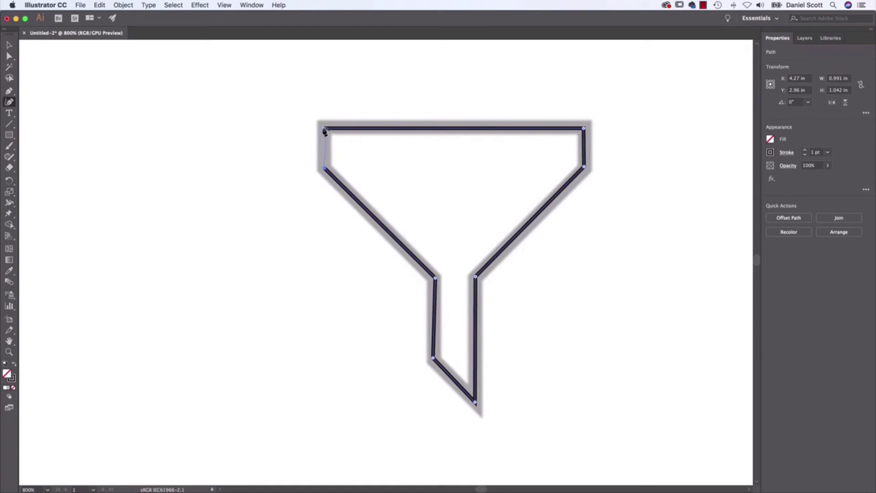
{"action": "left_click", "coordinate": [324, 128]}
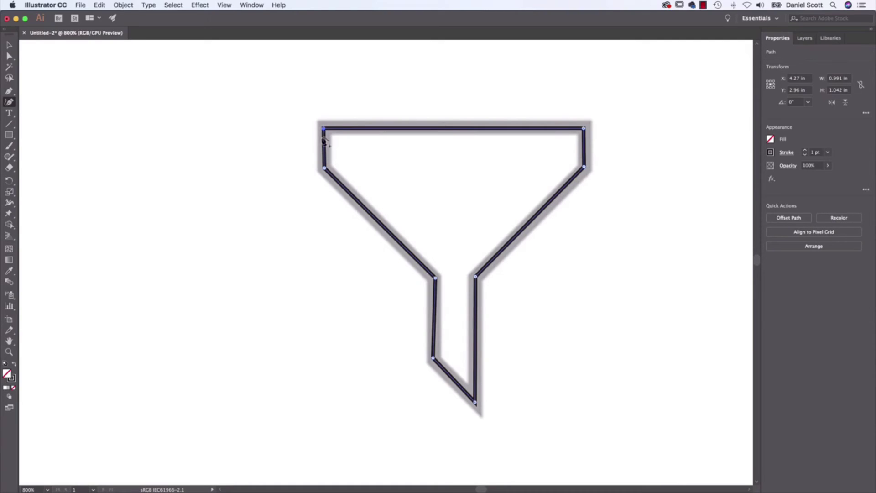
{"action": "key", "text": "super+z"}
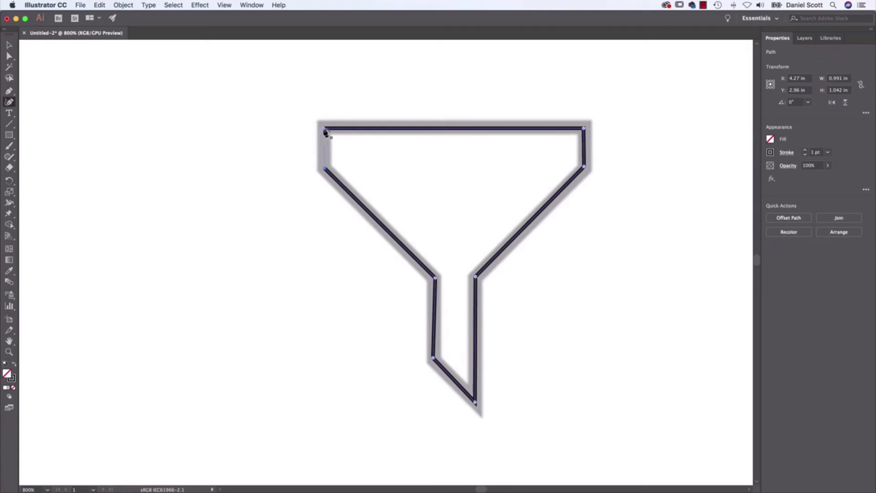
{"action": "left_click", "coordinate": [325, 131]}
{"action": "double_click", "coordinate": [325, 131]}
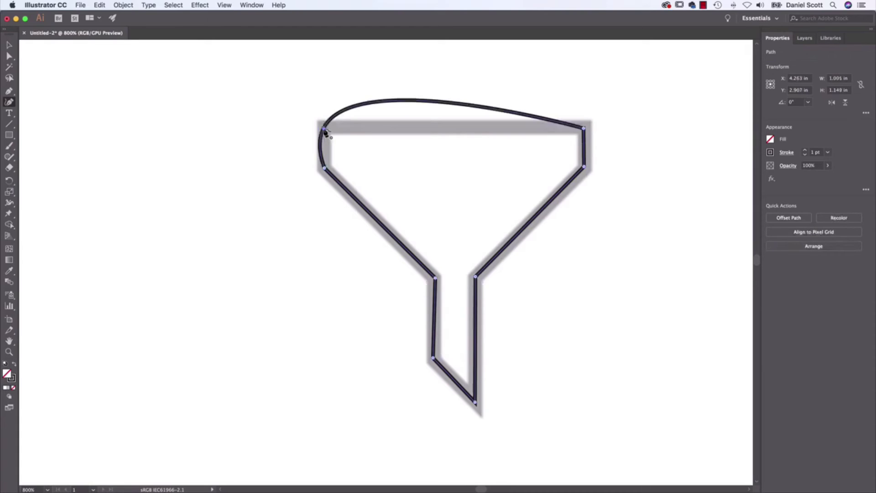
{"action": "left_click", "coordinate": [325, 131]}
{"action": "key", "text": "z"}
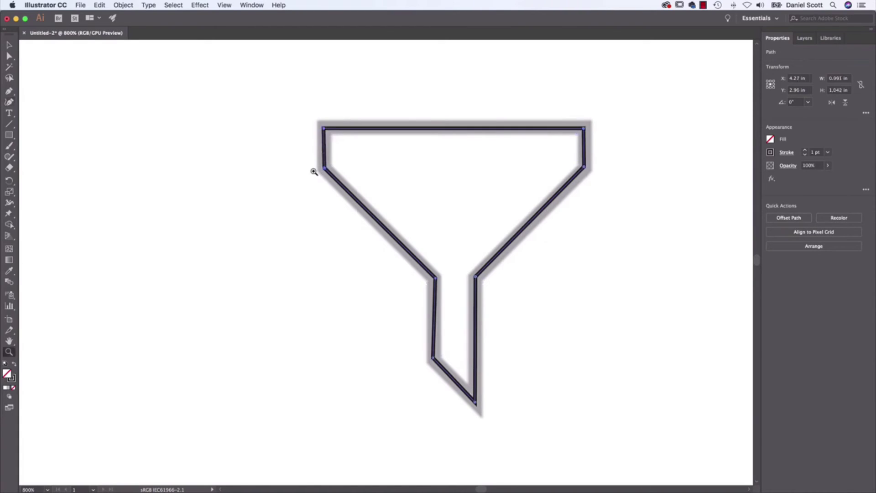
{"action": "key", "text": "ctrl+z"}
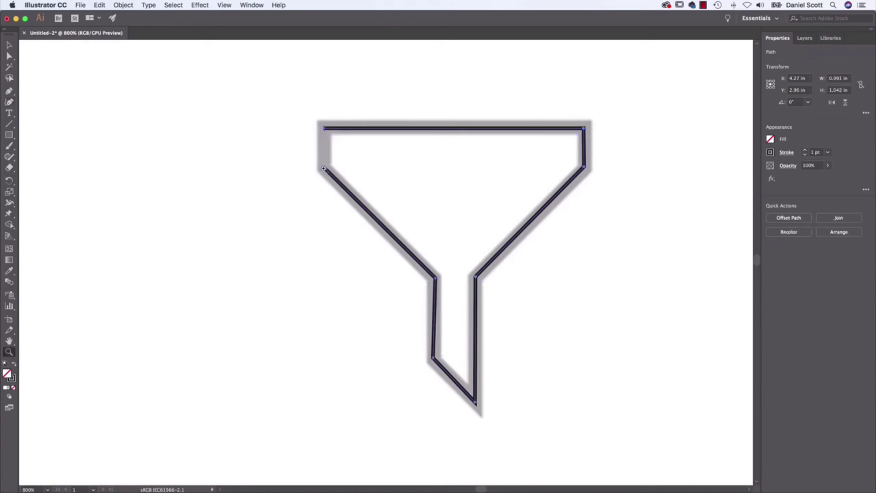
Close the funnel path with the Curvature tool and toggle its upper-left anchor between smooth and corner, leaving it a corner
{"action": "left_click", "coordinate": [9, 102]}
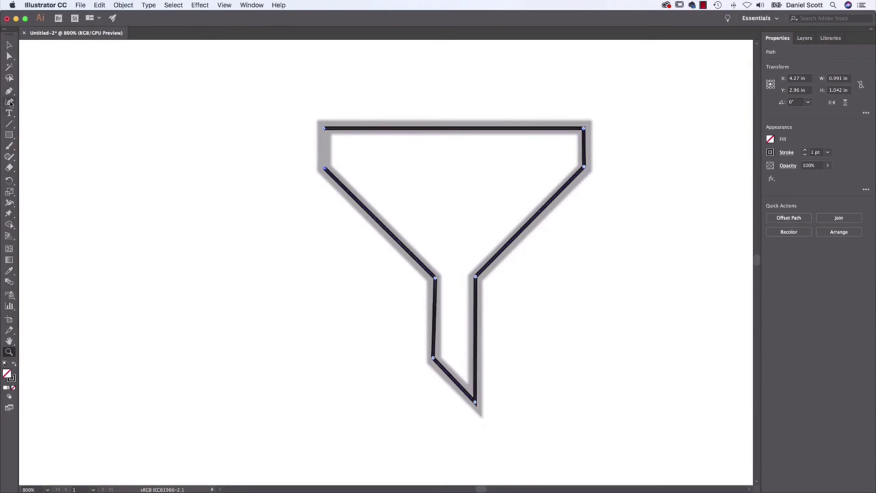
{"action": "left_click", "coordinate": [324, 129]}
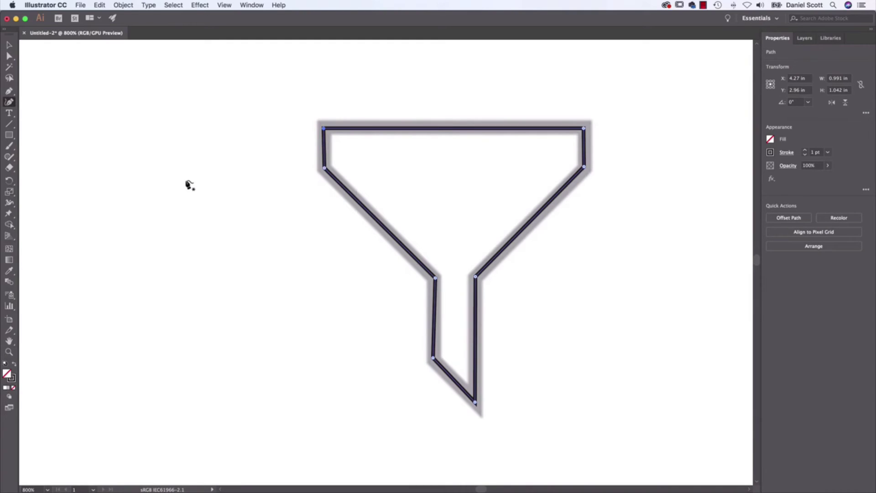
{"action": "double_click", "coordinate": [323, 129]}
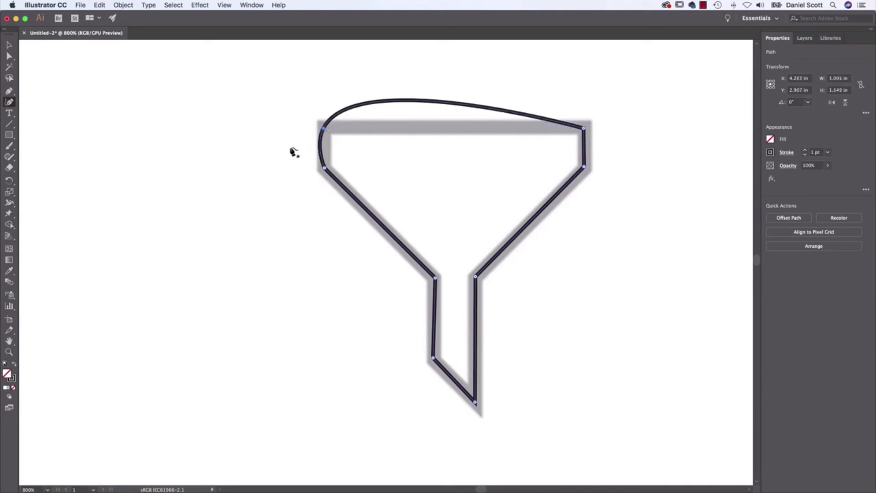
{"action": "double_click", "coordinate": [324, 130]}
{"action": "double_click", "coordinate": [324, 129]}
{"action": "double_click", "coordinate": [324, 130]}
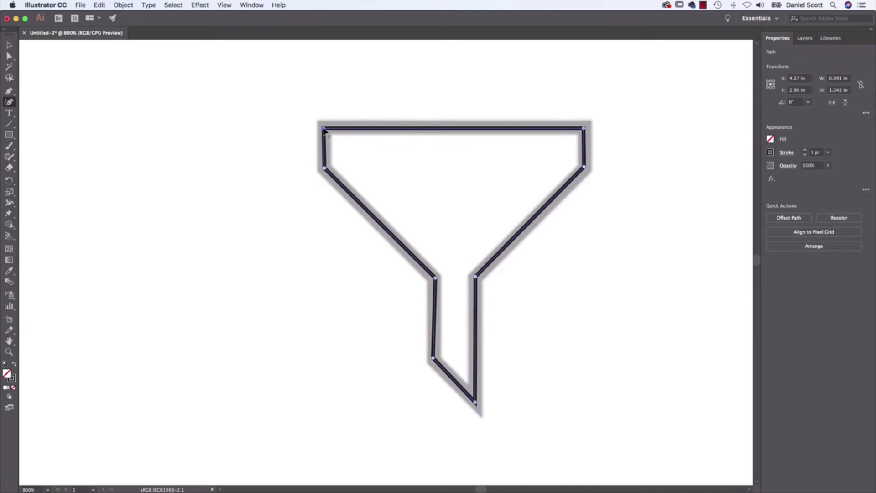
Convert the two anchor points where the funnel's sides meet the spout from corner to smooth
{"action": "double_click", "coordinate": [435, 277]}
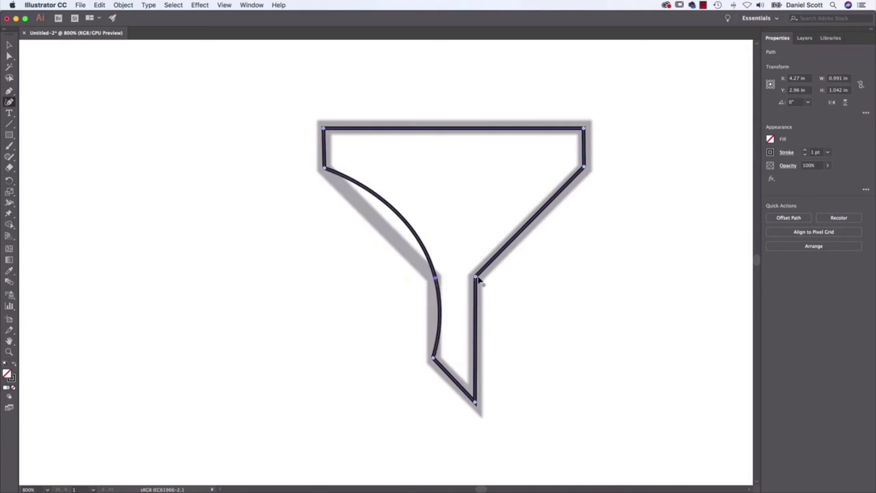
{"action": "double_click", "coordinate": [475, 277]}
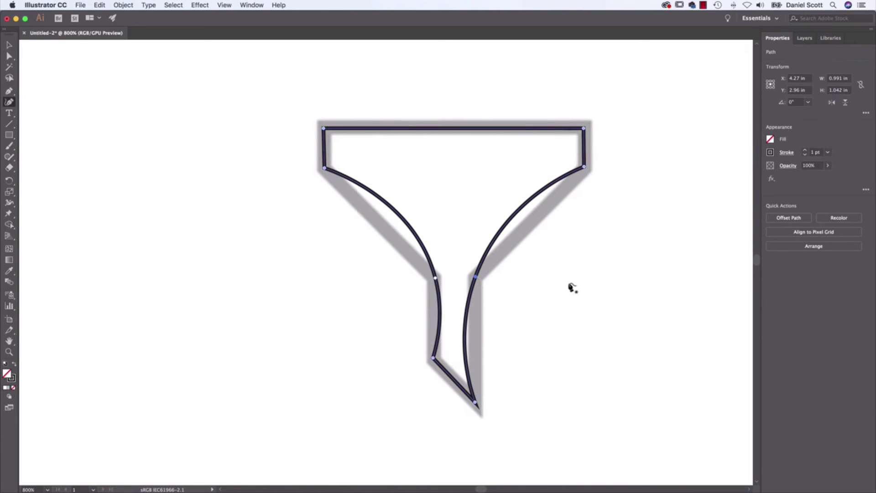
Try drawing a loose closed path of Curvature tool points across the flame template, and undo it
{"action": "scroll", "coordinate": [657, 249], "scroll_direction": "right", "scroll_amount": 12}
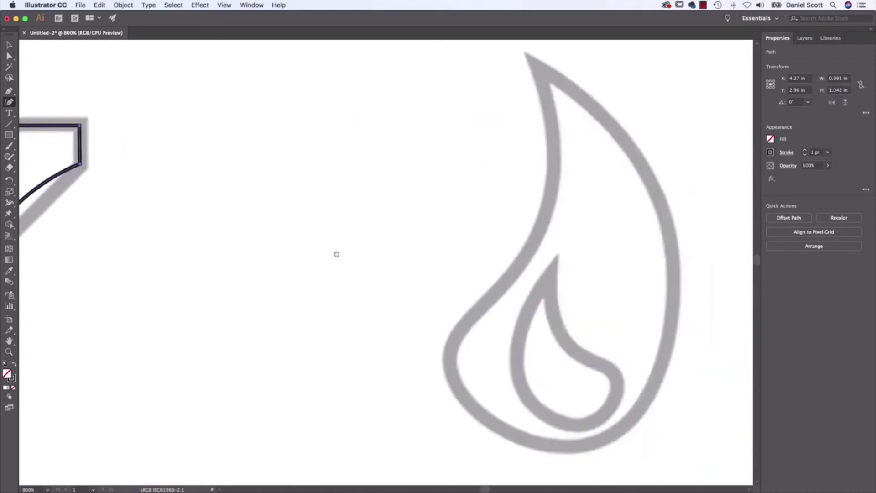
{"action": "scroll", "coordinate": [462, 250], "scroll_direction": "right", "scroll_amount": 4}
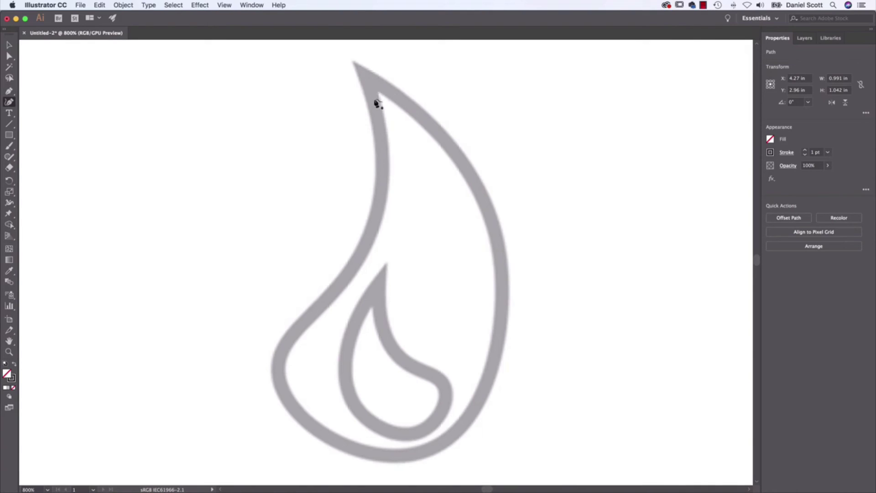
{"action": "left_click", "coordinate": [464, 161]}
{"action": "left_click", "coordinate": [518, 255]}
{"action": "left_click", "coordinate": [498, 375]}
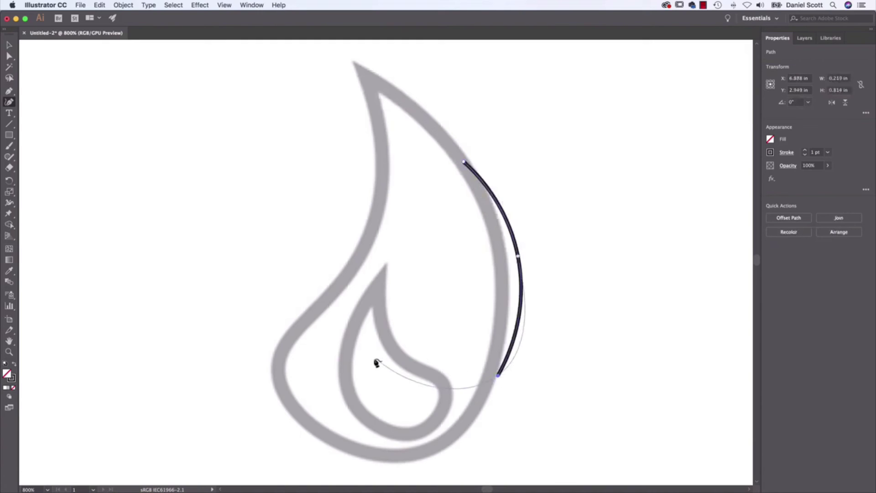
{"action": "left_click", "coordinate": [374, 358]}
{"action": "left_click", "coordinate": [387, 218]}
{"action": "left_click", "coordinate": [451, 224]}
{"action": "left_click", "coordinate": [426, 176]}
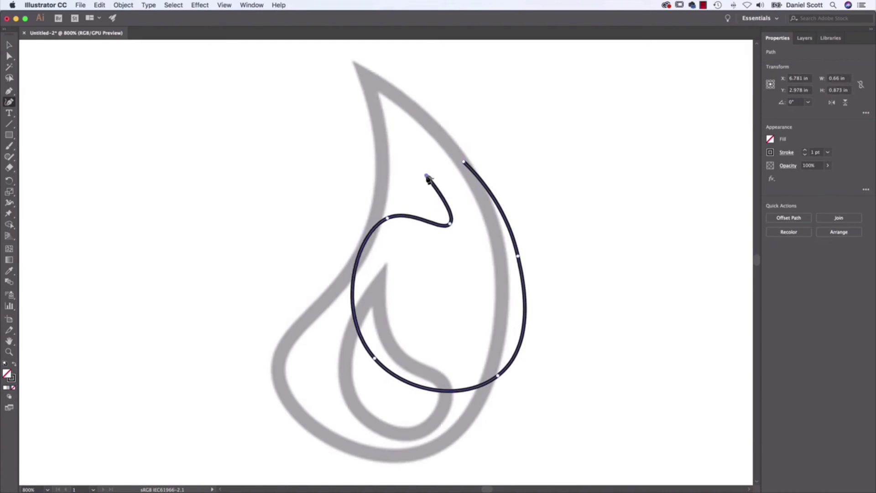
{"action": "left_click", "coordinate": [464, 161]}
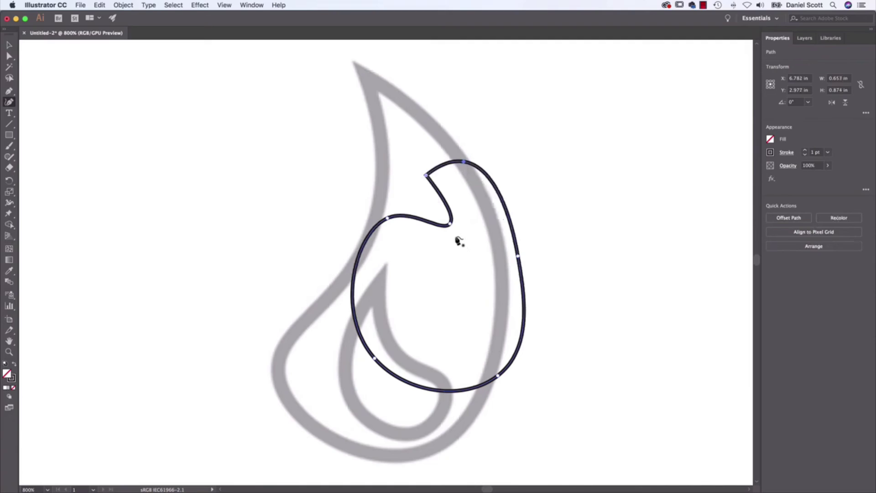
{"action": "key", "text": "super+z"}
{"action": "key", "text": "super+z"}
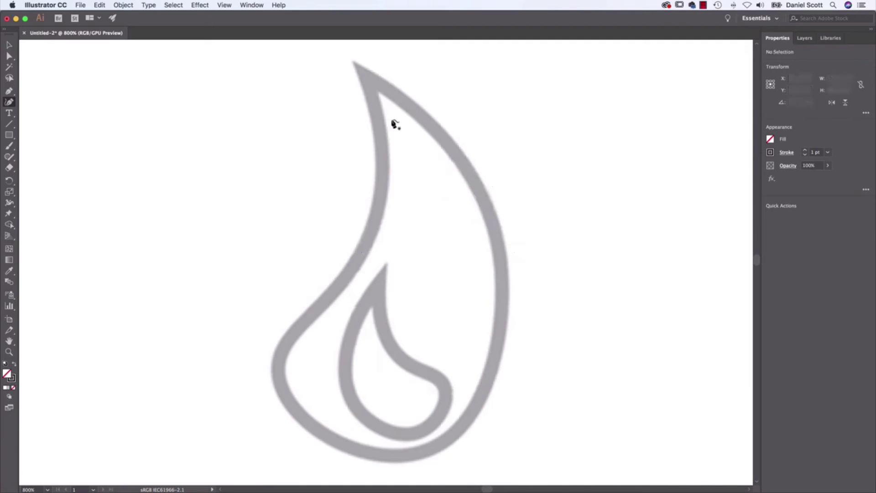
Trace the outer flame outline with smooth Curvature points around its sides and bottom, closing the path at a corner point on the tip
{"action": "left_click", "coordinate": [370, 79]}
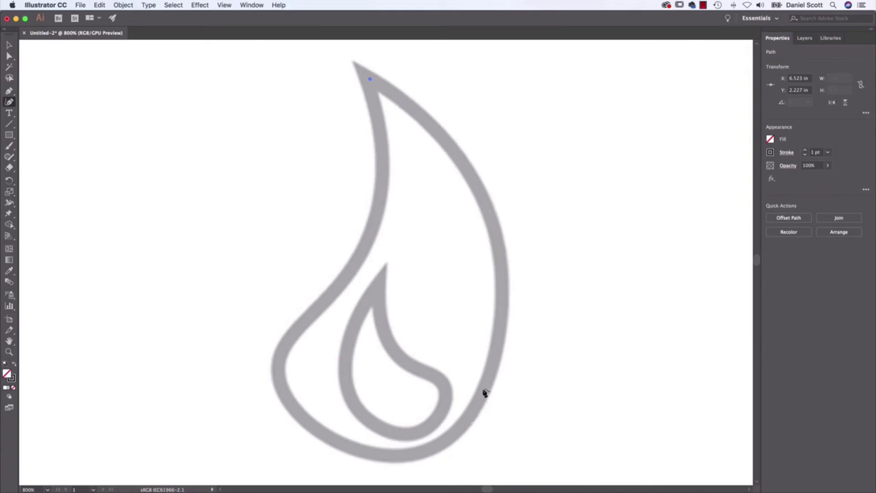
{"action": "left_click", "coordinate": [500, 247]}
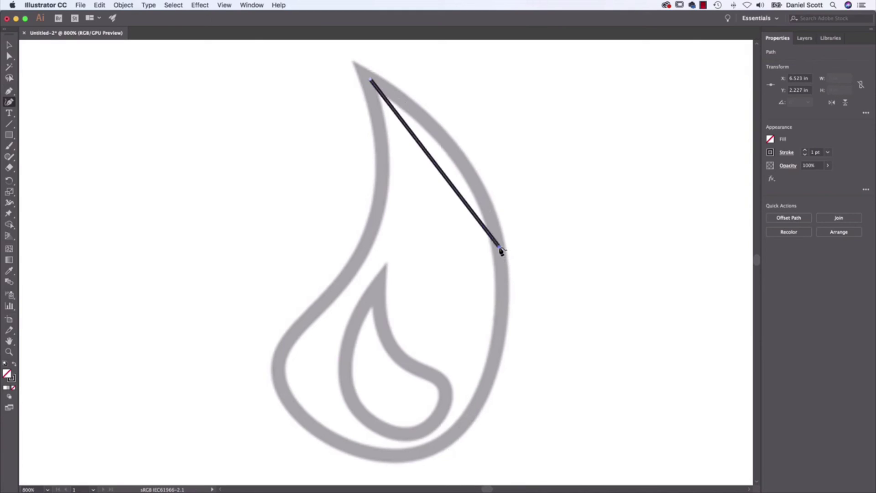
{"action": "left_click", "coordinate": [398, 457]}
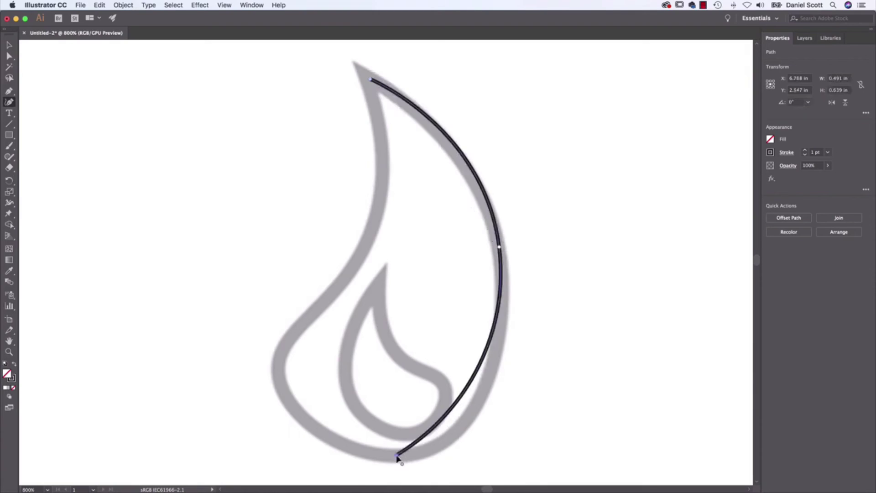
{"action": "left_click", "coordinate": [276, 364]}
{"action": "left_click", "coordinate": [355, 263]}
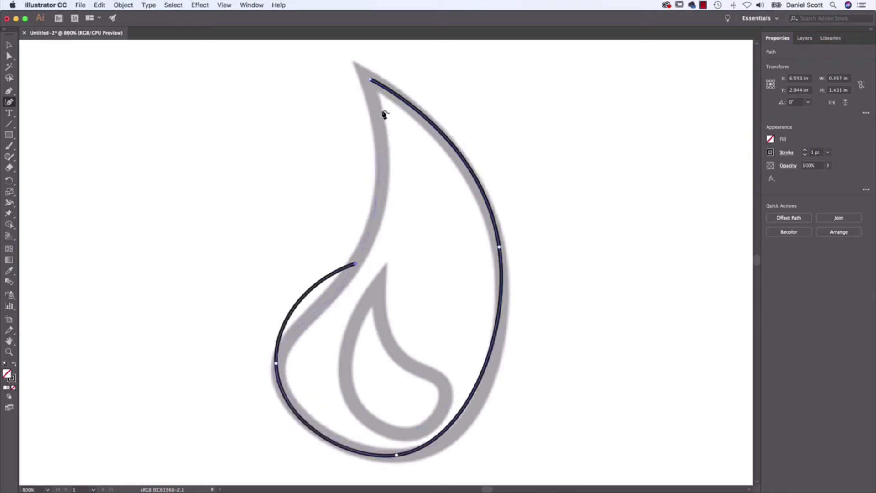
{"action": "left_click", "coordinate": [371, 81]}
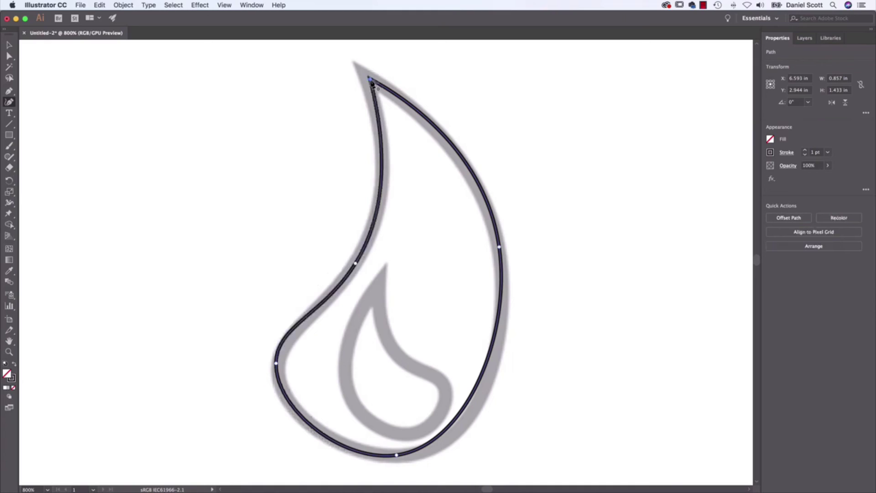
Switch the outer flame's tip to smooth and back to a corner, and shift the bottom and side anchor points onto the template
{"action": "double_click", "coordinate": [371, 81]}
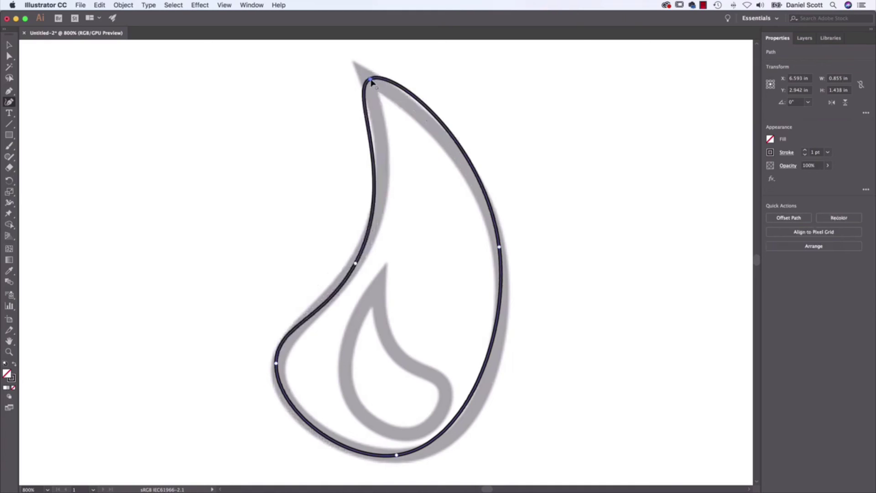
{"action": "double_click", "coordinate": [370, 80]}
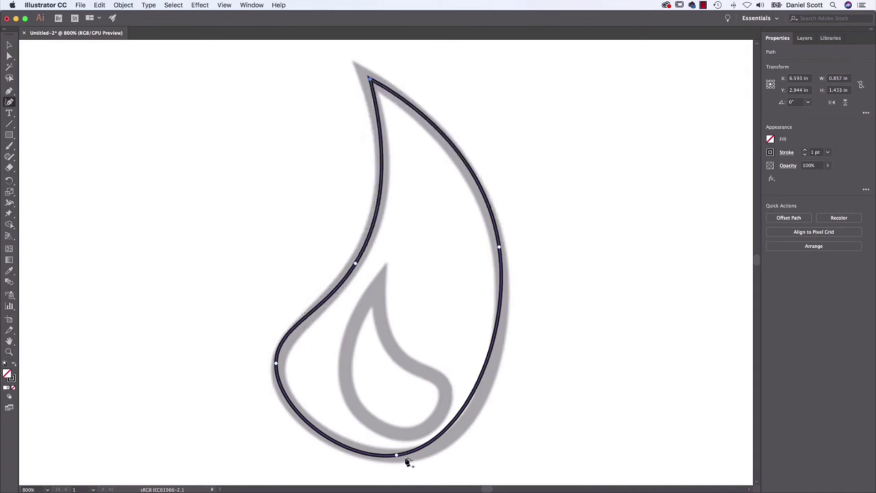
{"action": "left_click_drag", "start_coordinate": [396, 454], "coordinate": [423, 455]}
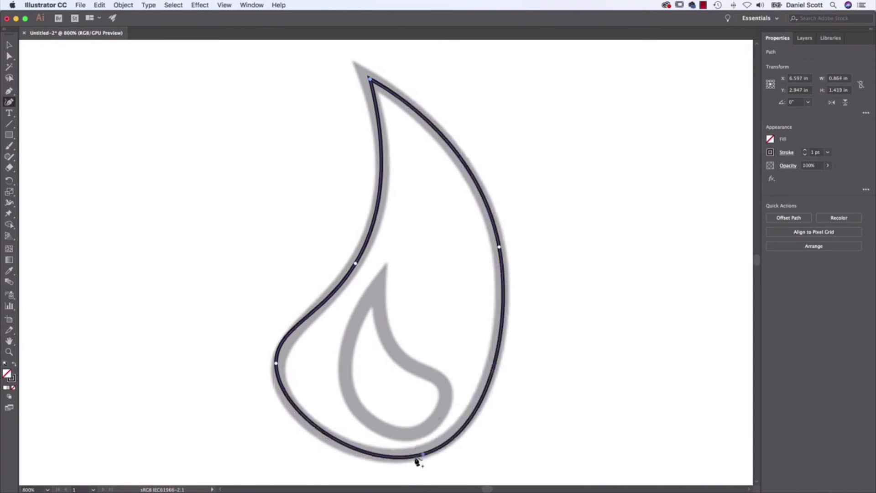
{"action": "left_click_drag", "start_coordinate": [500, 368], "coordinate": [489, 391]}
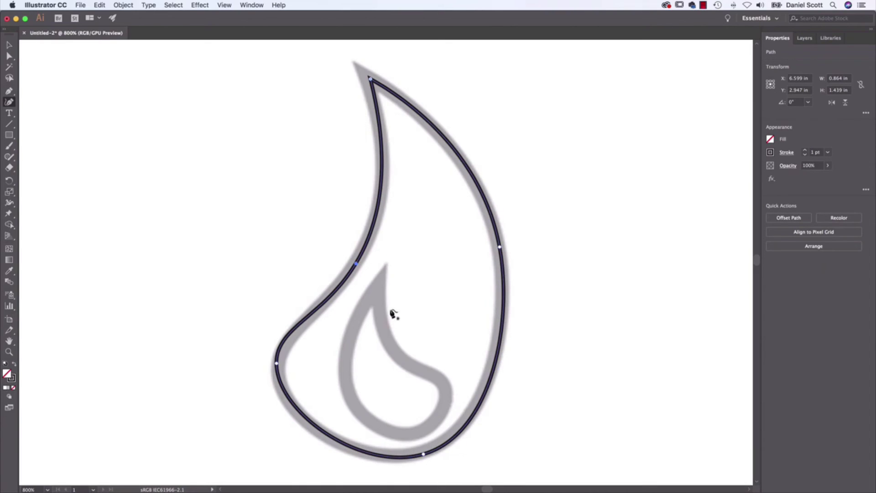
Trace the inner flame as a closed Curvature path with smooth points around its sides and bottom and a corner point at the tip
{"action": "left_click", "coordinate": [441, 382]}
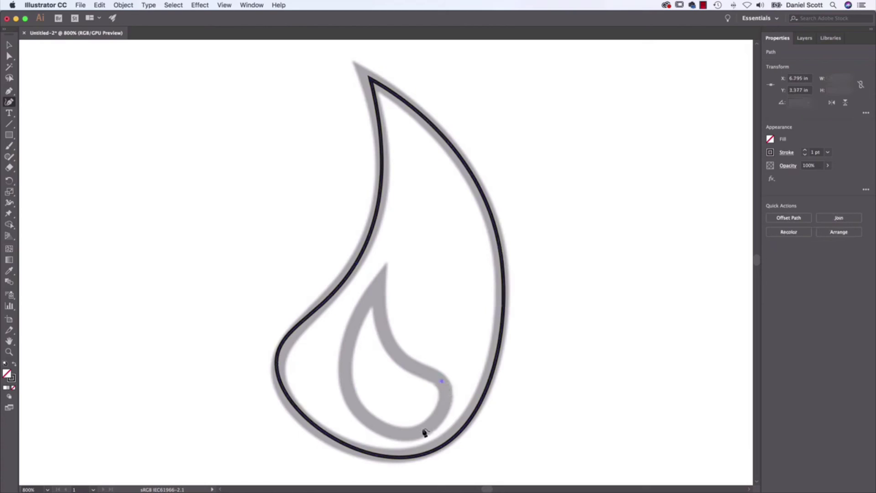
{"action": "left_click", "coordinate": [407, 431]}
{"action": "left_click_drag", "start_coordinate": [345, 378], "coordinate": [355, 341]}
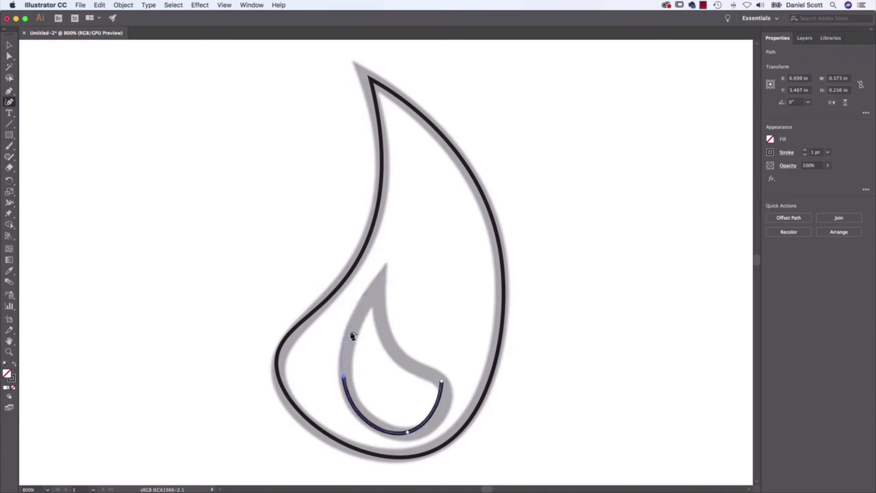
{"action": "left_click", "coordinate": [378, 287]}
{"action": "left_click", "coordinate": [397, 358]}
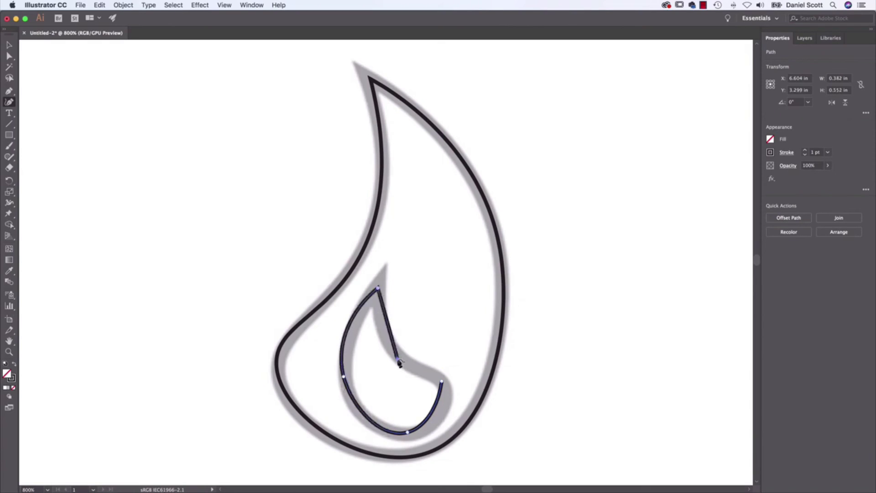
{"action": "left_click", "coordinate": [441, 382]}
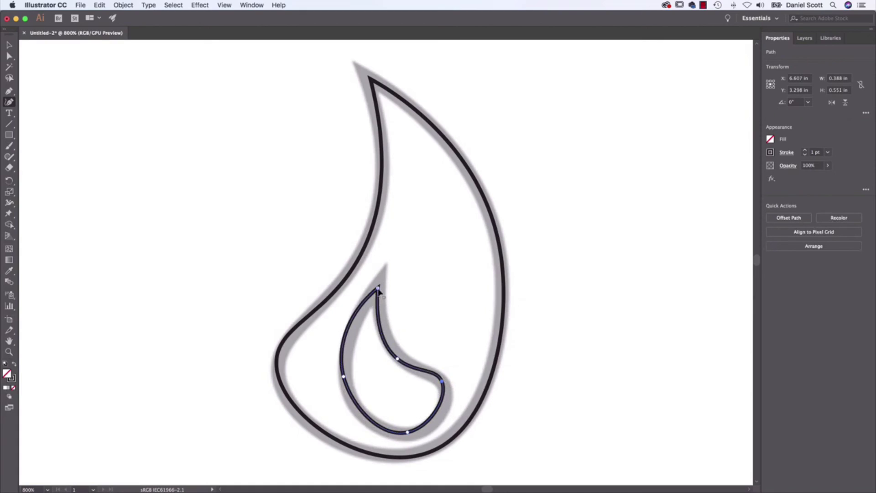
Shift the inner flame's tip, left-side and bottom anchor points onto the template, and refine its two right-hand points with Direct Selection
{"action": "left_click_drag", "start_coordinate": [377, 288], "coordinate": [381, 280]}
{"action": "left_click_drag", "start_coordinate": [343, 376], "coordinate": [351, 394]}
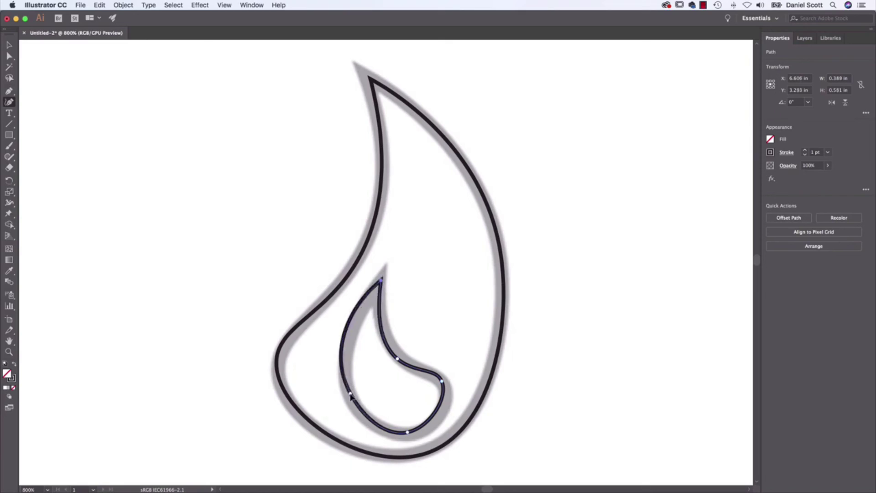
{"action": "left_click_drag", "start_coordinate": [407, 432], "coordinate": [418, 431]}
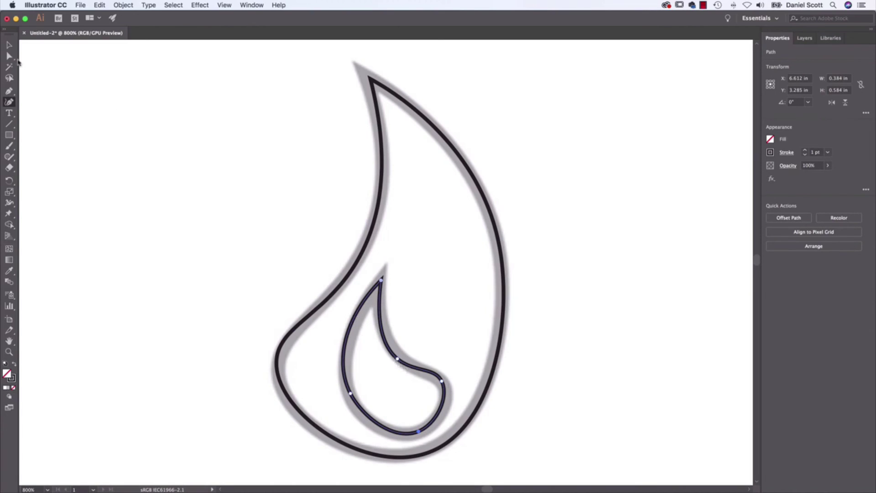
{"action": "left_click", "coordinate": [9, 56]}
{"action": "left_click", "coordinate": [399, 360]}
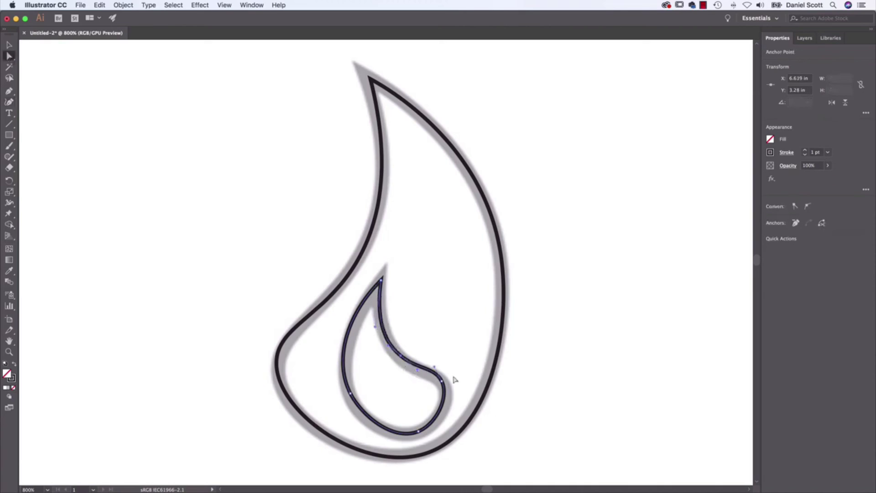
{"action": "left_click_drag", "start_coordinate": [443, 385], "coordinate": [441, 425]}
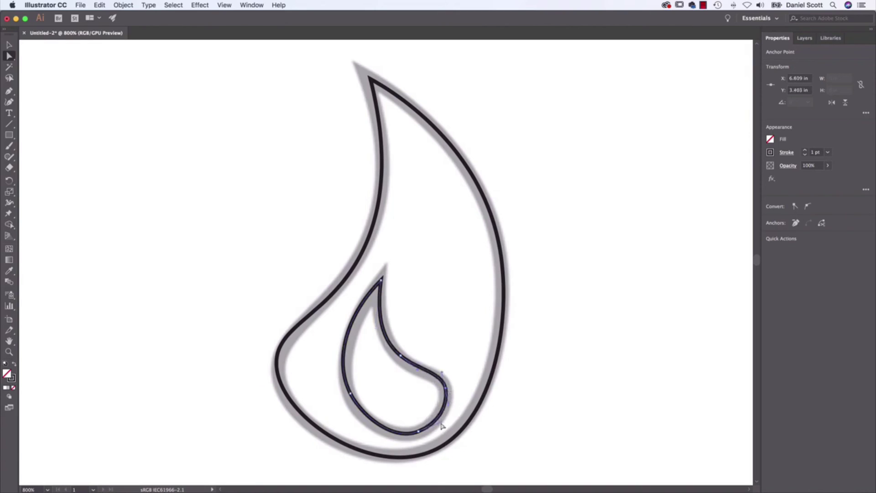
Trace the round knob of the stamp icon as a closed circle with four smooth Curvature points
{"action": "left_click_drag", "start_coordinate": [671, 294], "coordinate": [321, 316]}
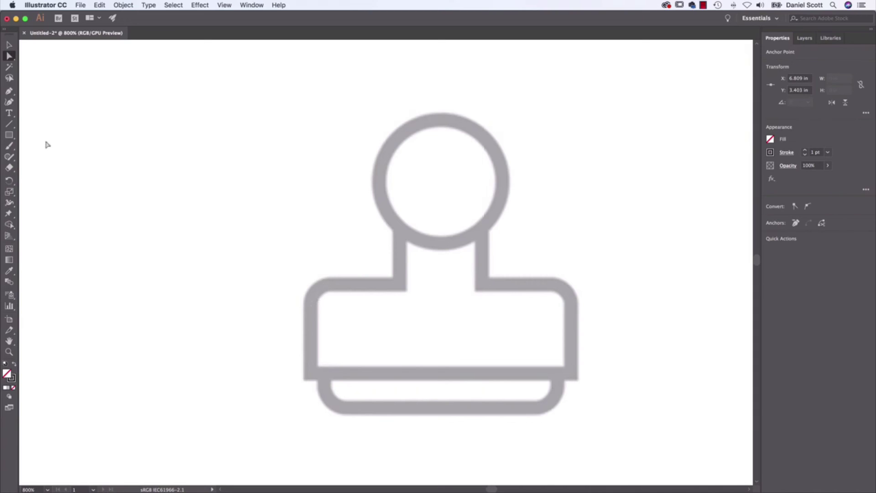
{"action": "left_click", "coordinate": [10, 102]}
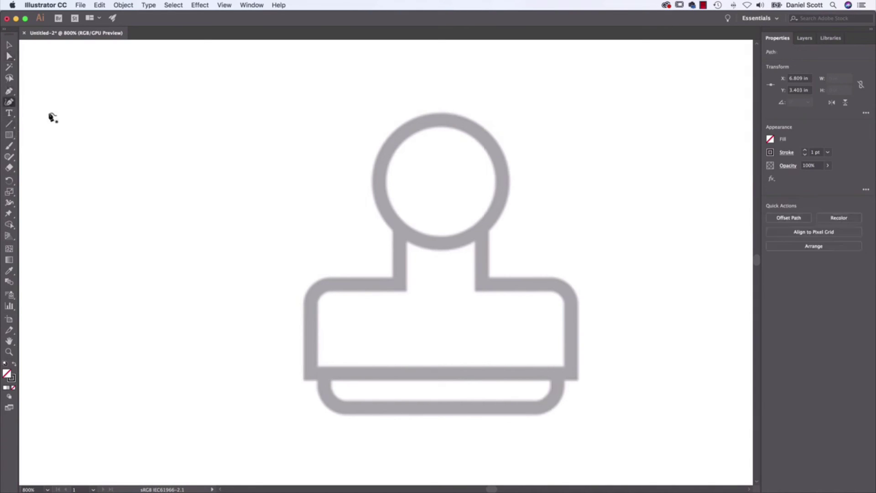
{"action": "left_click", "coordinate": [445, 120]}
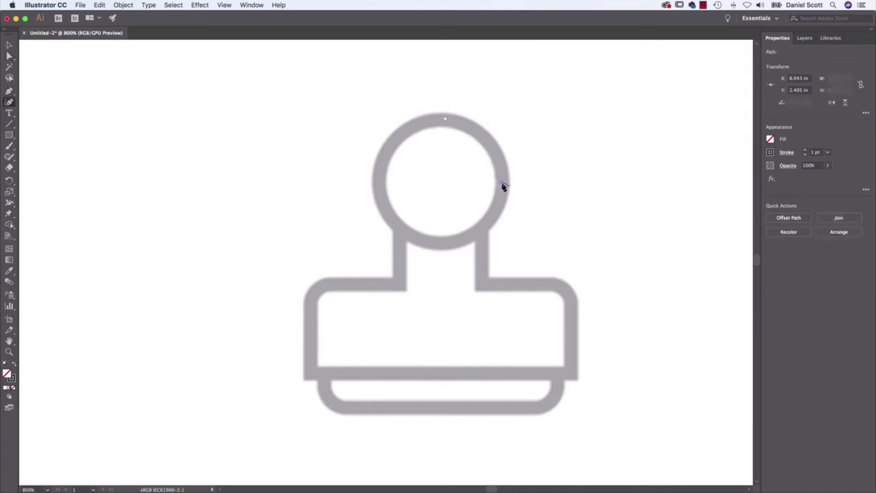
{"action": "left_click", "coordinate": [501, 182]}
{"action": "left_click", "coordinate": [442, 244]}
{"action": "left_click", "coordinate": [376, 175]}
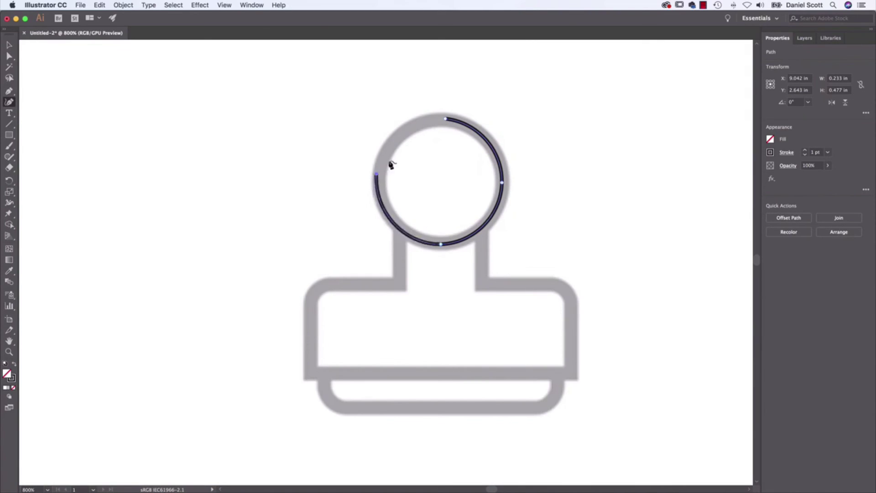
{"action": "left_click", "coordinate": [446, 120]}
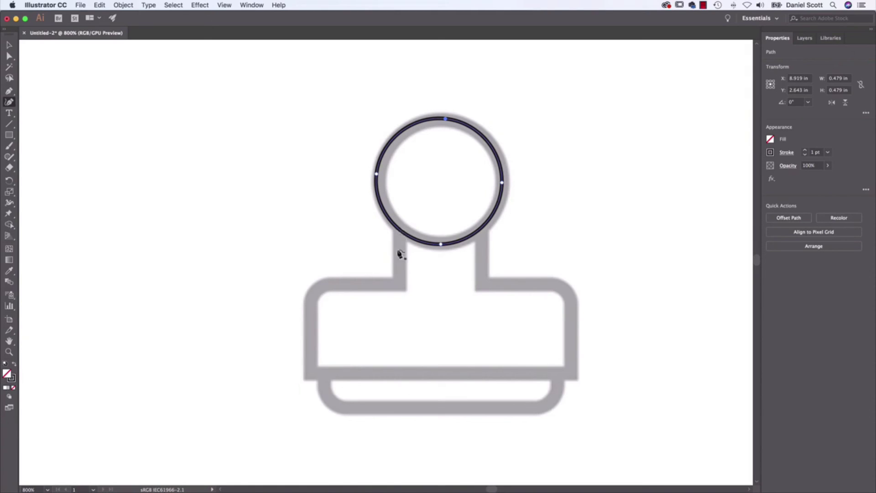
Try starting the stamp body outline with Curvature points at the knob's lower edge, neck corner and shoulder, and undo them
{"action": "left_click", "coordinate": [398, 286]}
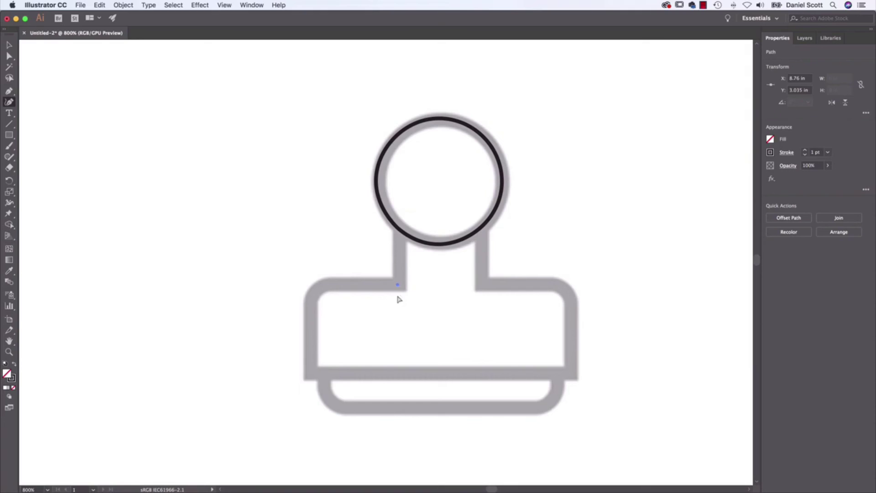
{"action": "key", "text": "super+z"}
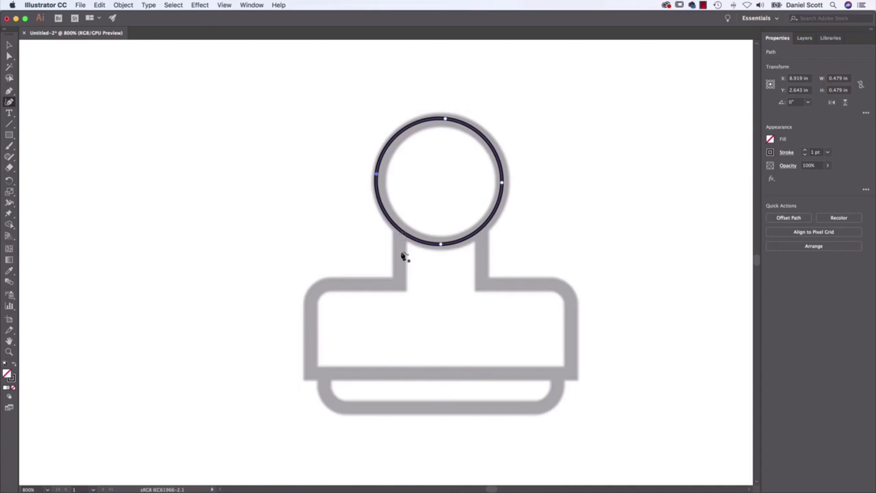
{"action": "left_click", "coordinate": [399, 229]}
{"action": "left_click", "coordinate": [400, 284]}
{"action": "left_click", "coordinate": [340, 284]}
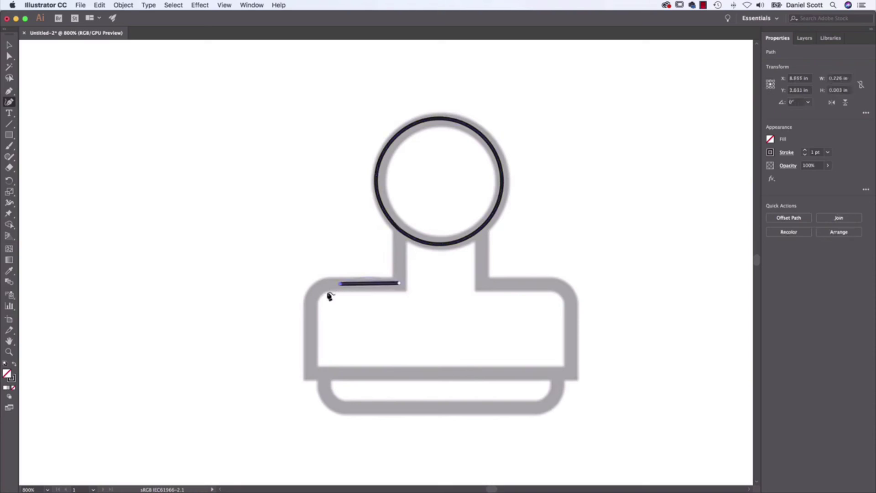
{"action": "key", "text": "super+z"}
{"action": "key", "text": "super+z"}
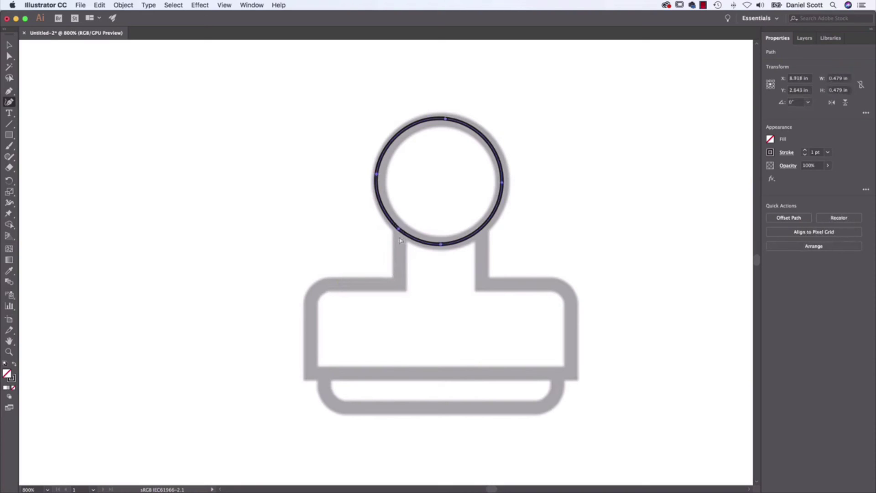
{"action": "key", "text": "super+z"}
Lock the stamp's circle path on the artboard and look over the document's layers
{"action": "left_click", "coordinate": [10, 44]}
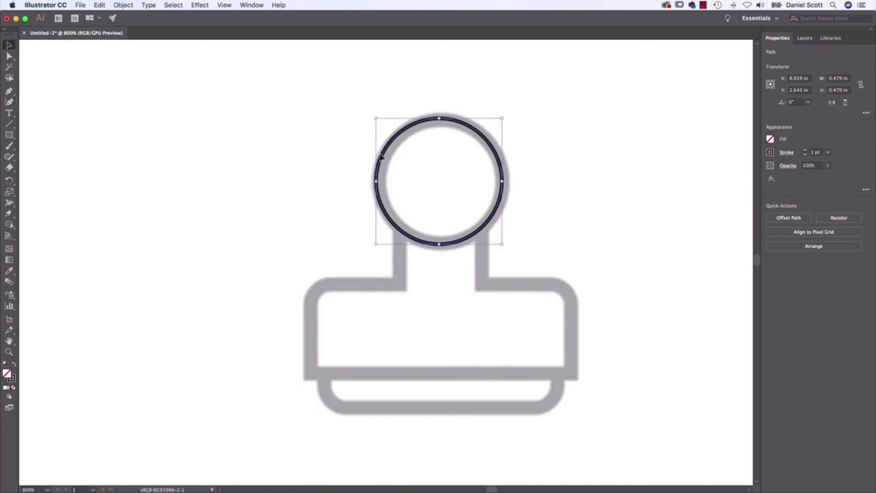
{"action": "left_click", "coordinate": [118, 5]}
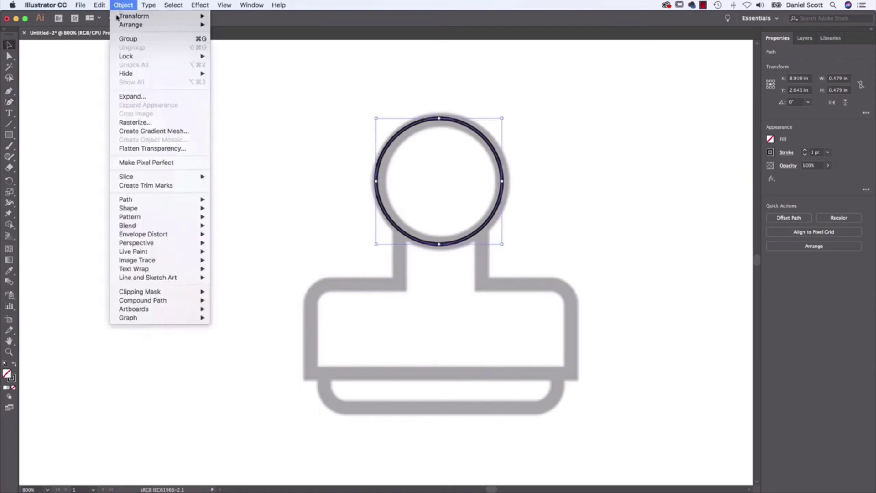
{"action": "mouse_move", "coordinate": [133, 60]}
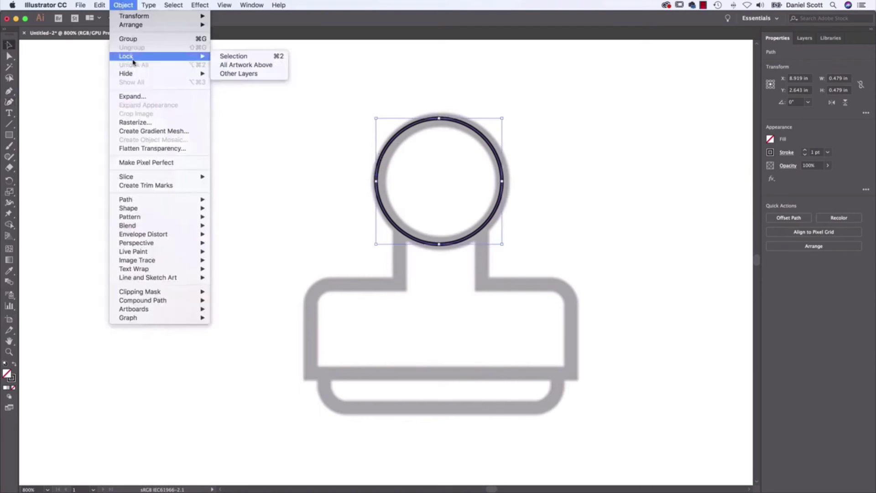
{"action": "left_click", "coordinate": [244, 59]}
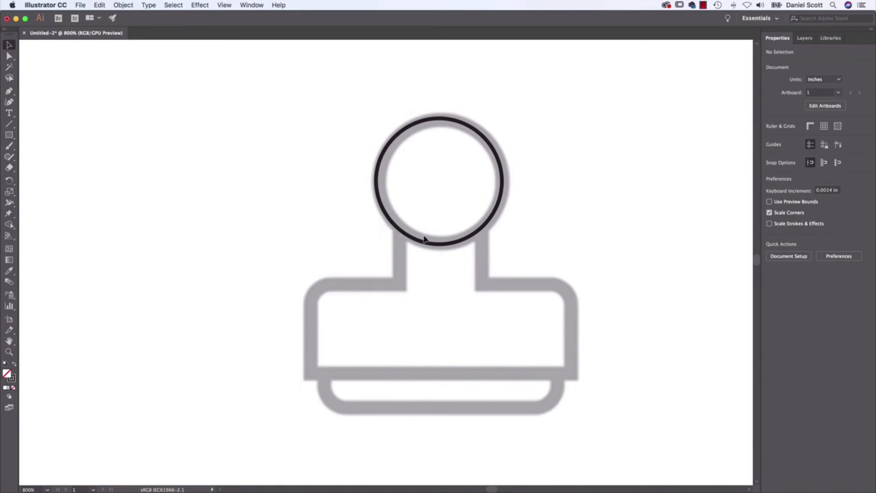
{"action": "left_click", "coordinate": [802, 39]}
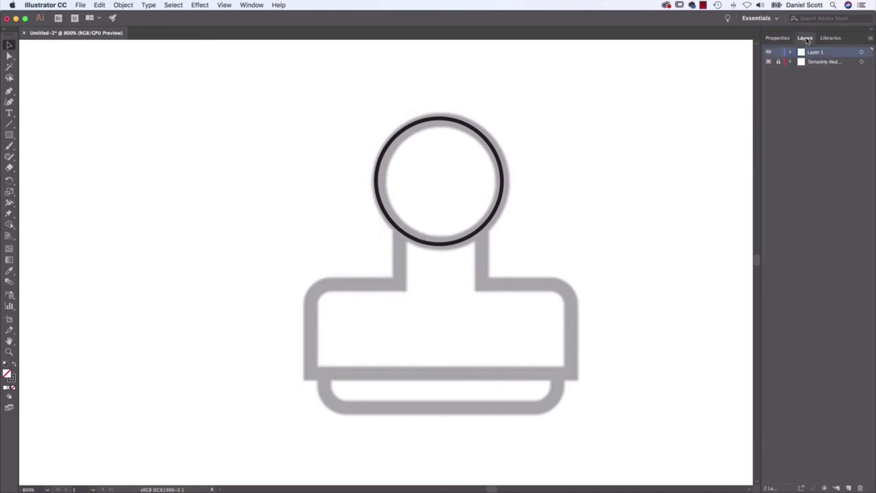
{"action": "left_click", "coordinate": [777, 38]}
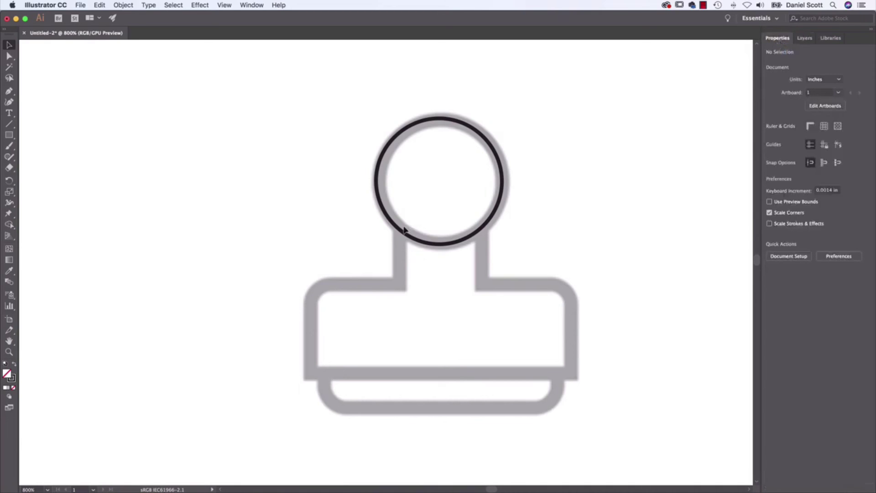